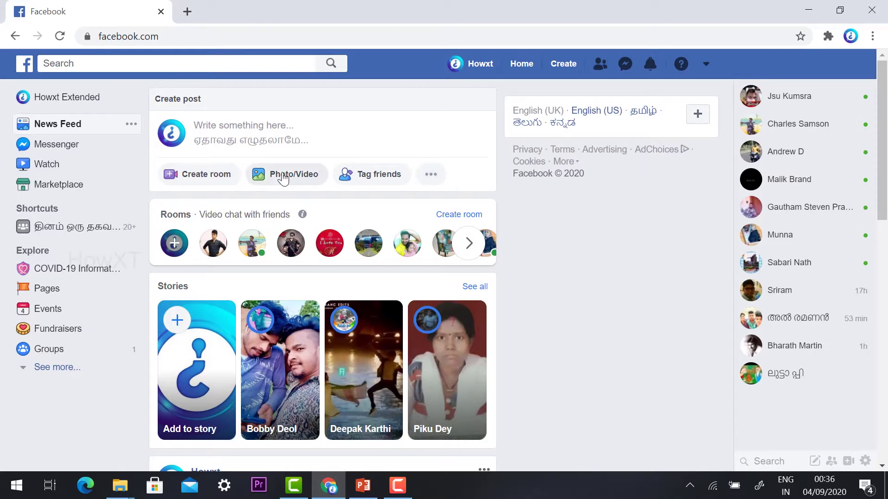
Go to the Howxt Extended profile and start a new live video from Create post.
left_click(431, 174)
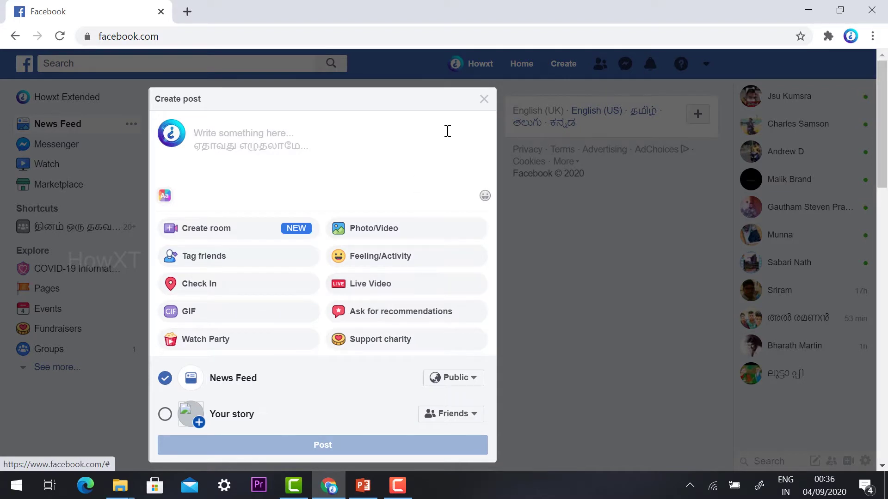
left_click(483, 100)
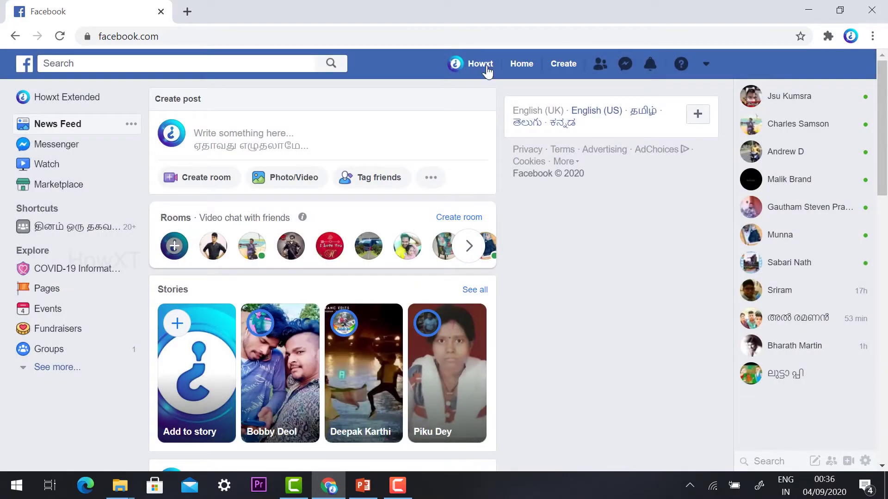
left_click(477, 68)
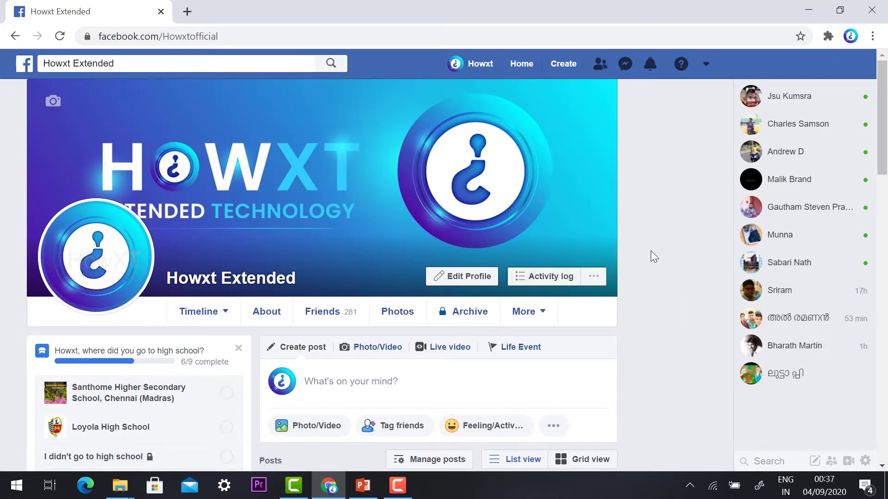
scroll(650, 250, "down", 2)
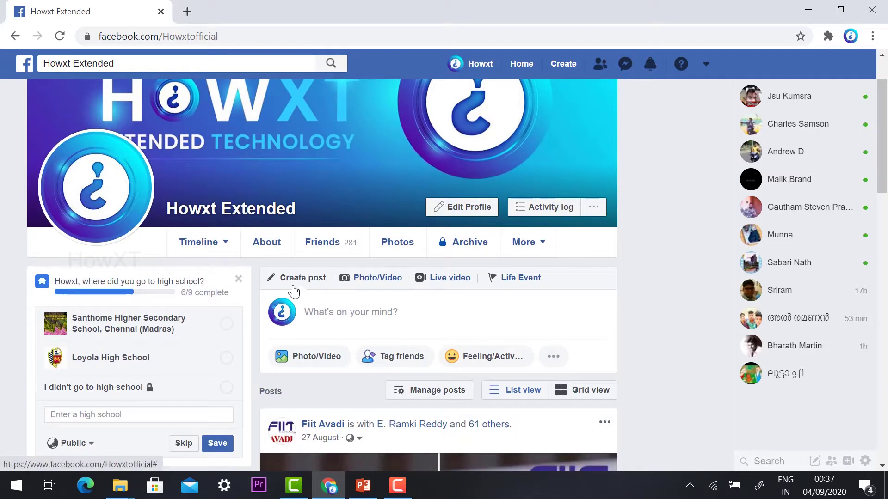
left_click(448, 279)
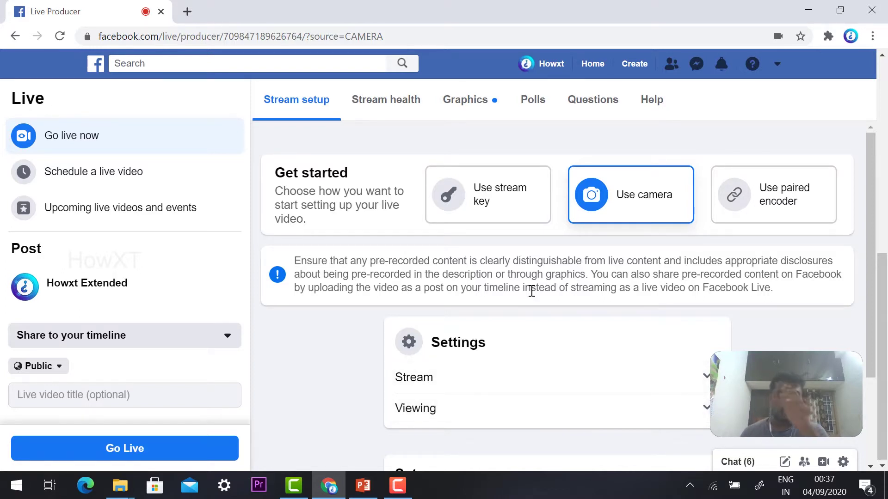
Expand the Stream settings, leaving 'Unpublish after live video ends' unticked.
scroll(444, 300, "down", 3)
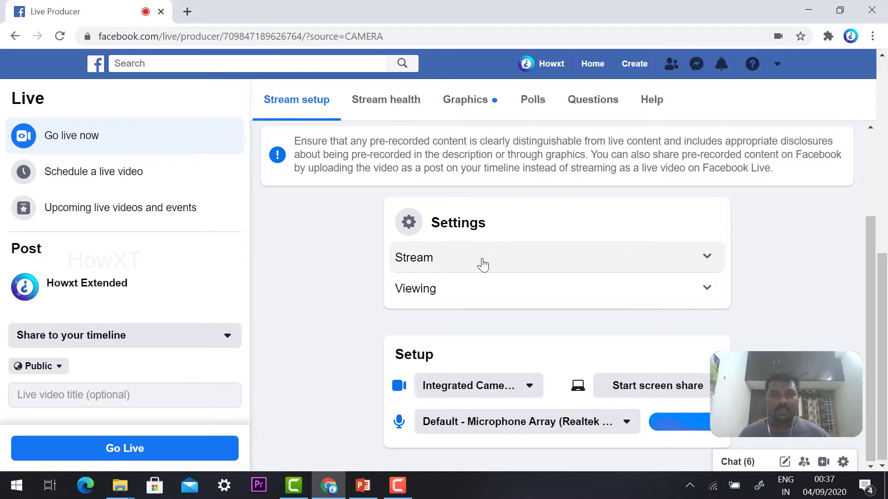
left_click(482, 265)
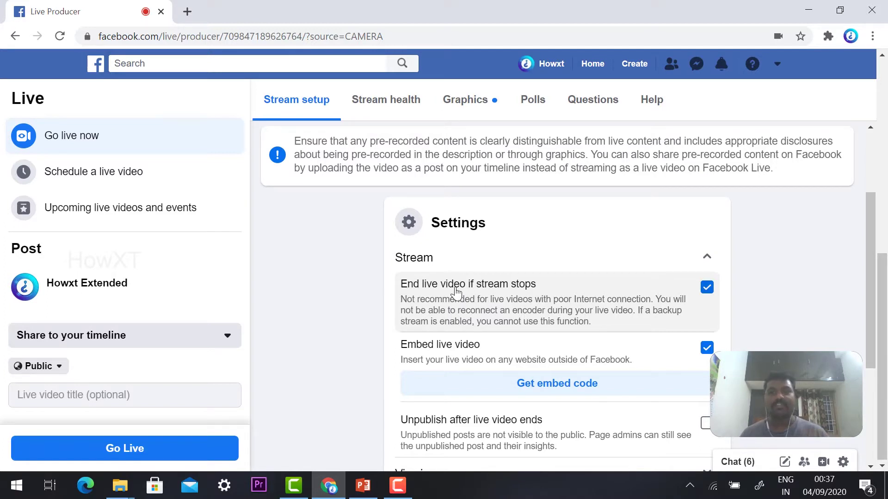
scroll(375, 334, "down", 1)
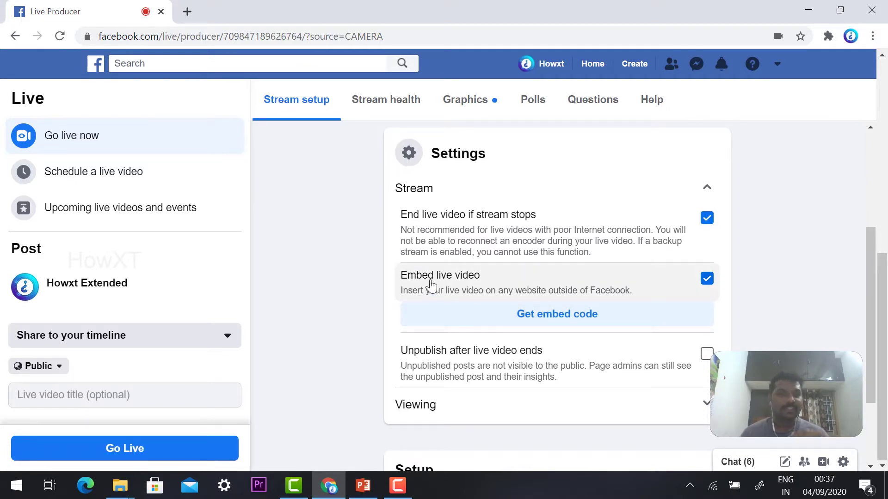
scroll(372, 281, "down", 1)
scroll(373, 281, "down", 1)
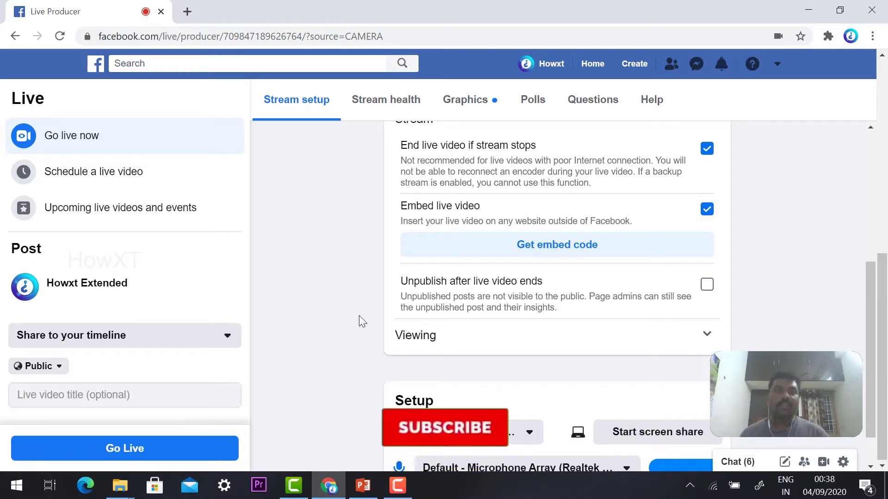
left_click(705, 290)
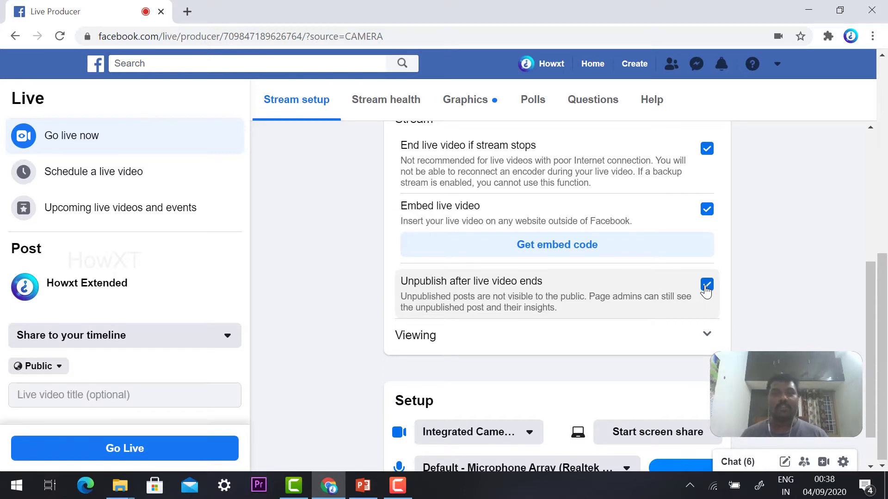
left_click(705, 286)
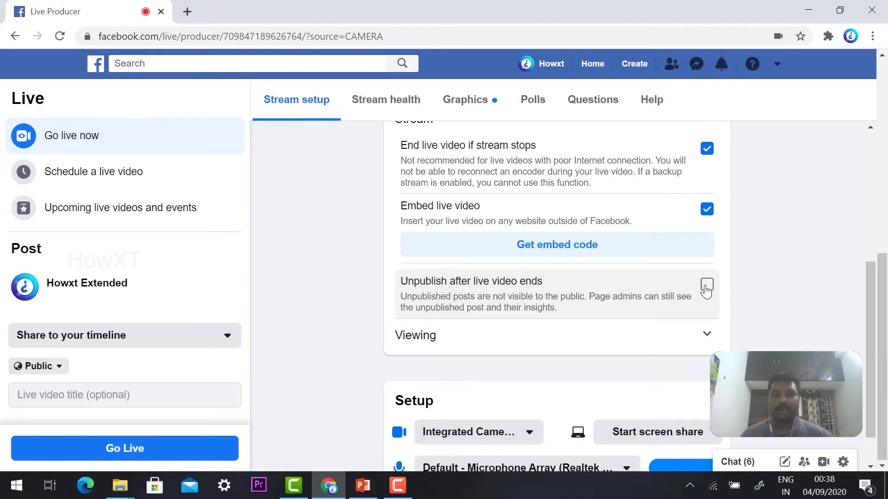
Expand the Viewing settings to review embedding and viewer rewind.
scroll(495, 317, "down", 1)
left_click(501, 289)
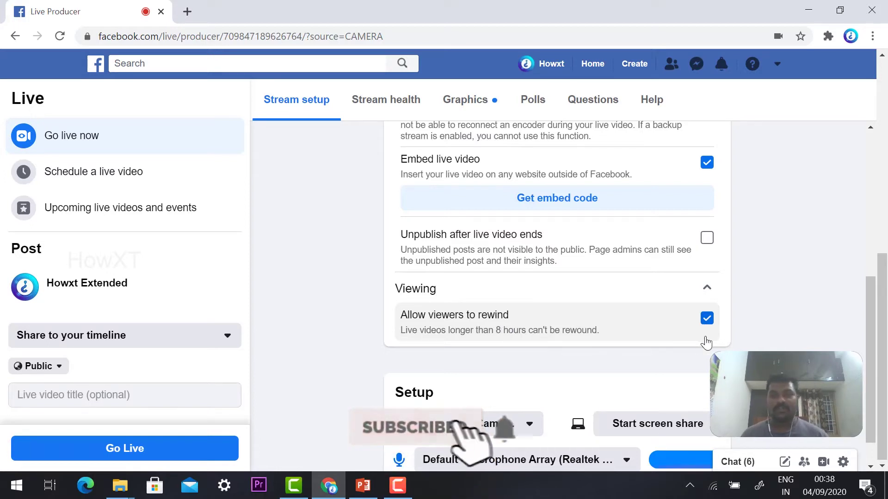
scroll(788, 261, "down", 1)
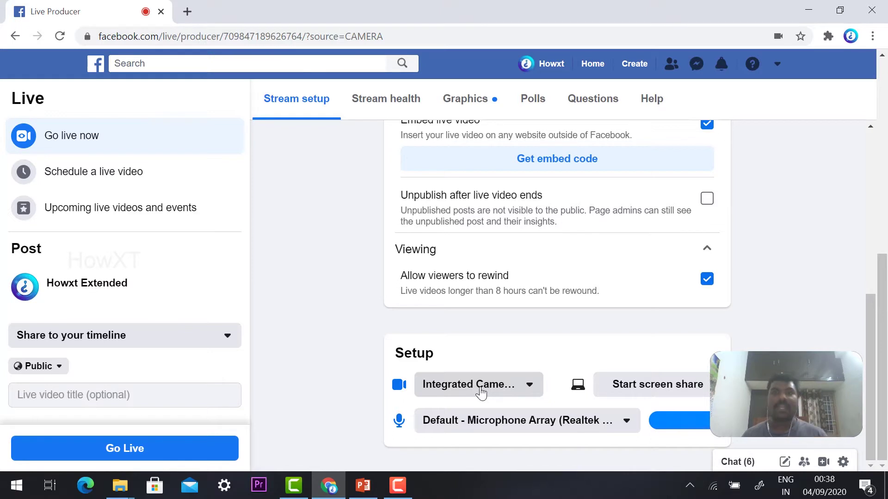
left_click(480, 393)
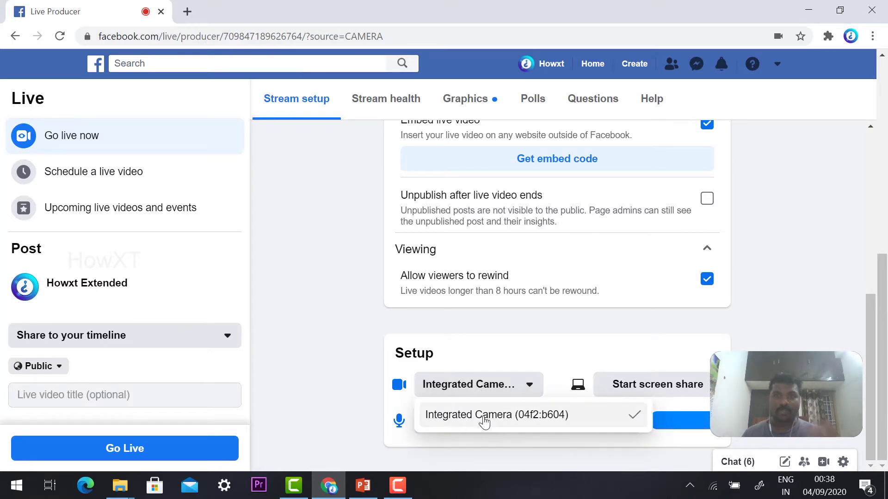
left_click(336, 380)
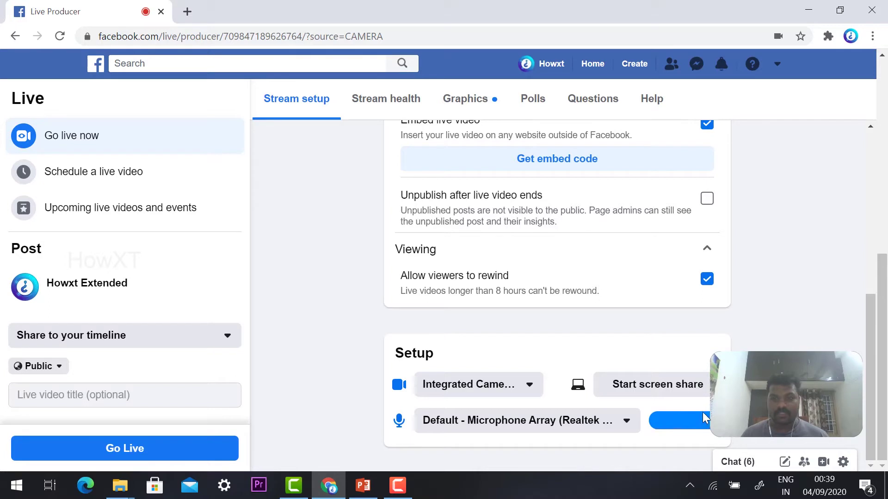
left_click(561, 431)
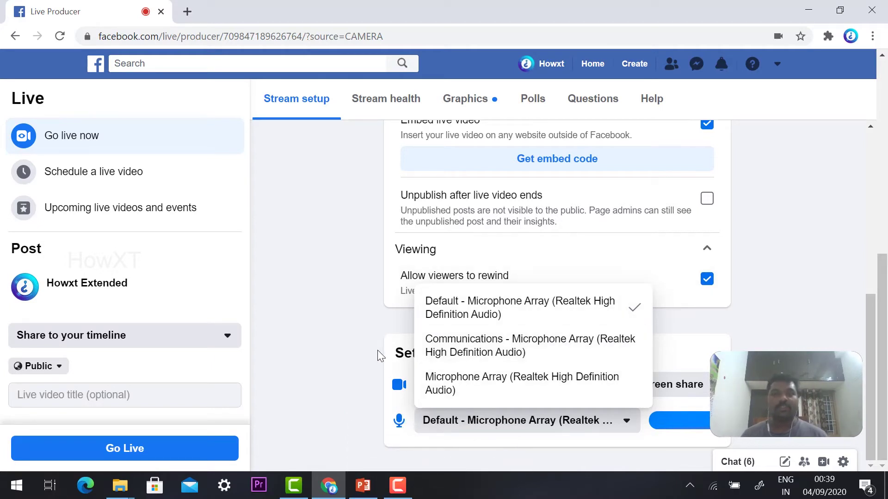
left_click(335, 352)
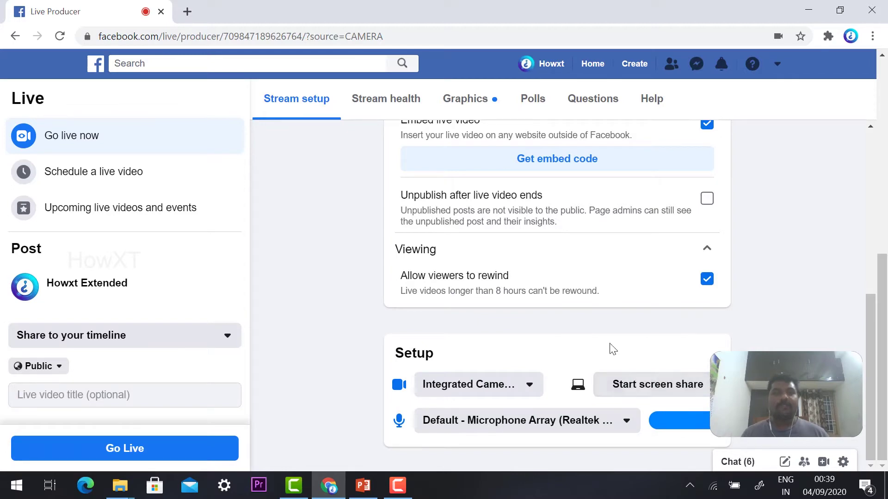
Search 'google meet' in a new tab and open the Google Meet site.
left_click(187, 12)
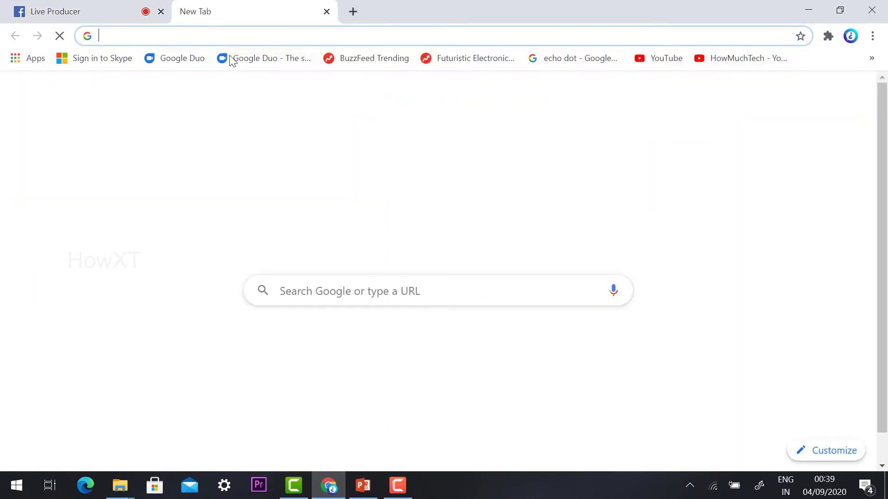
type("google ")
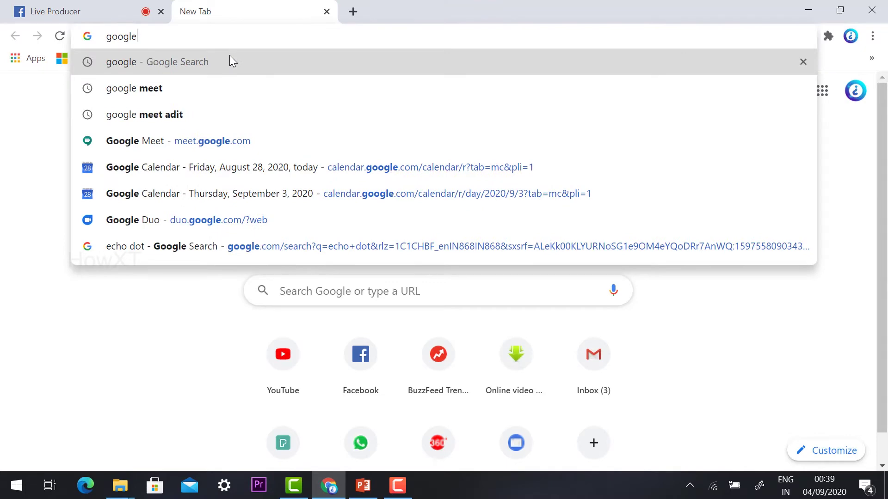
type("meet")
key("Return")
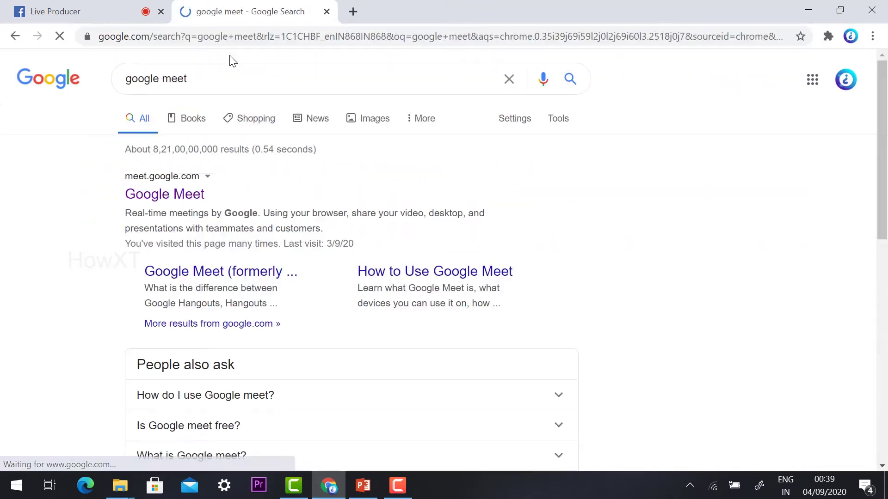
left_click(165, 195)
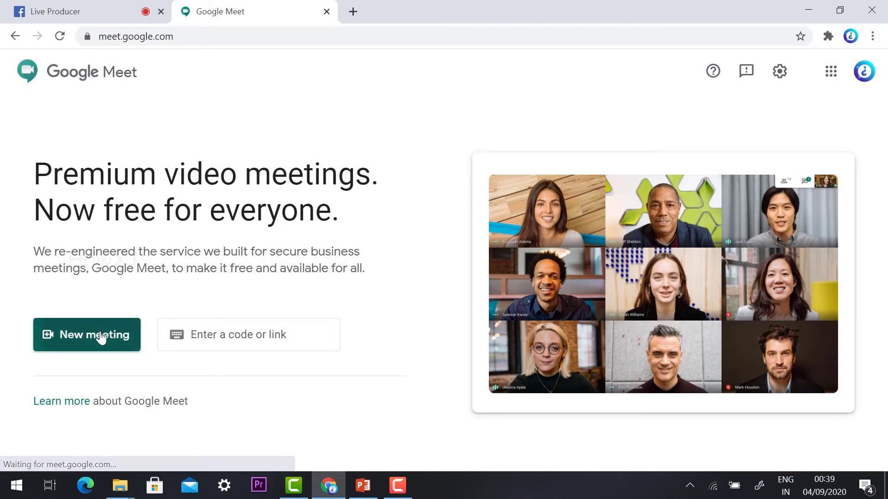
Start and join an instant meeting, then return to the Live Producer tab.
left_click(101, 334)
left_click(104, 365)
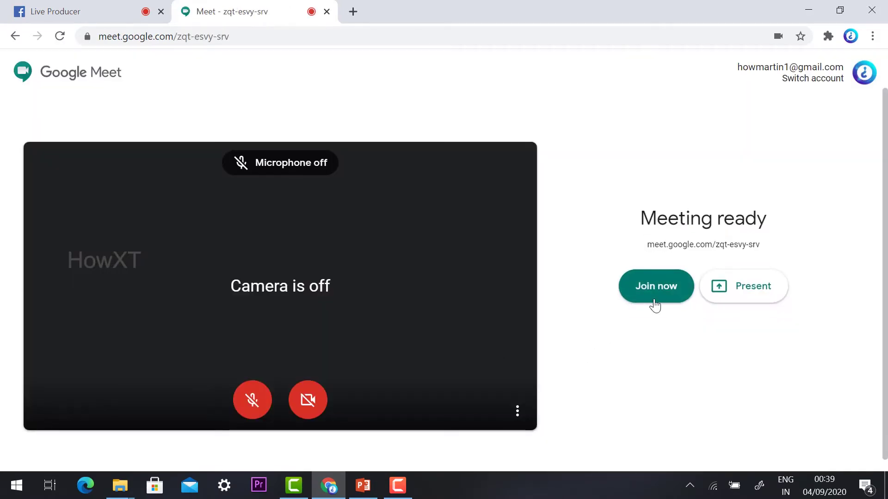
left_click(653, 288)
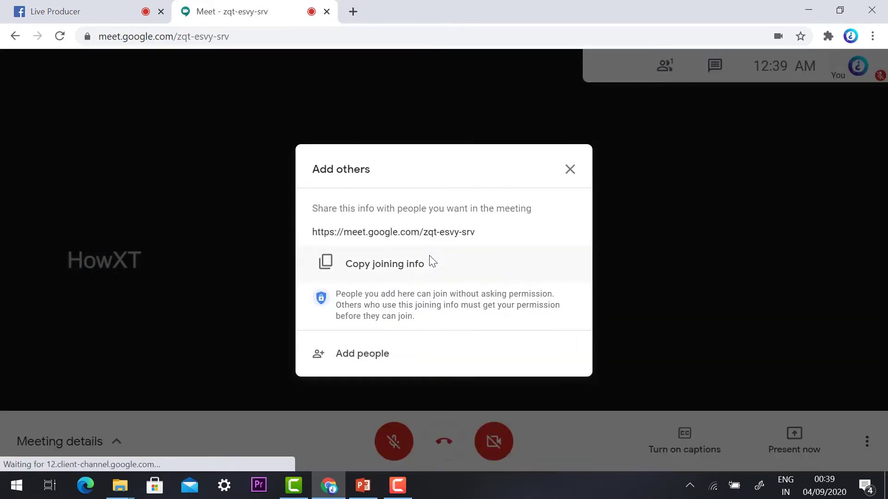
left_click(570, 171)
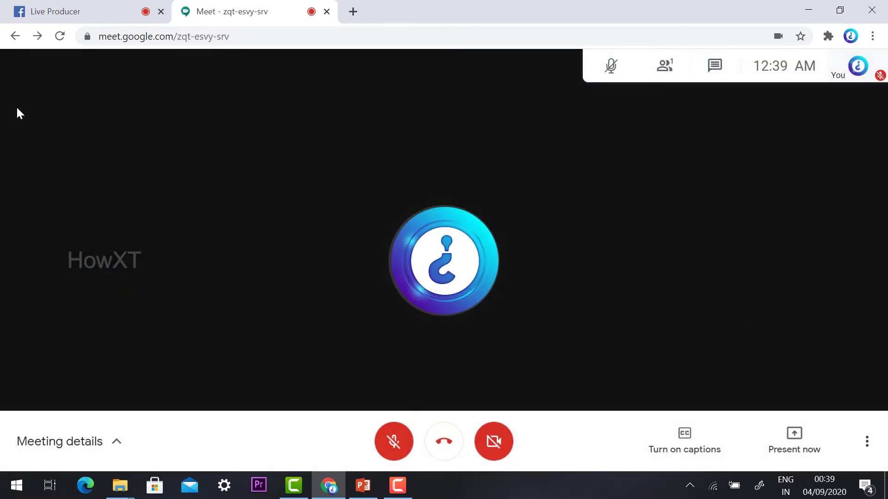
left_click(49, 19)
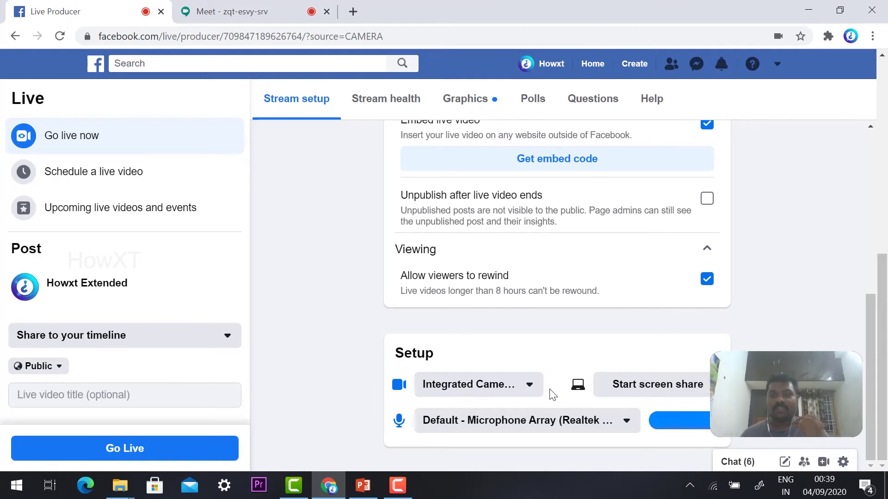
Share the Meet Chrome tab as the live video's screen source.
left_click(645, 396)
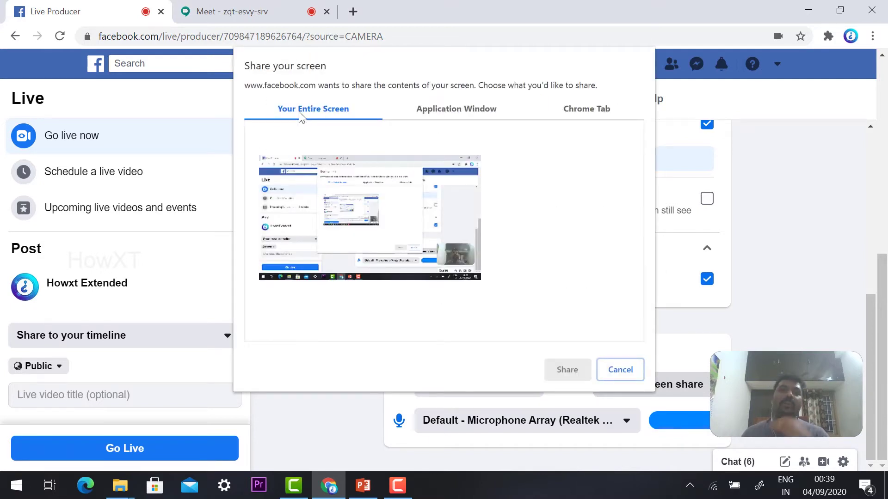
left_click(451, 116)
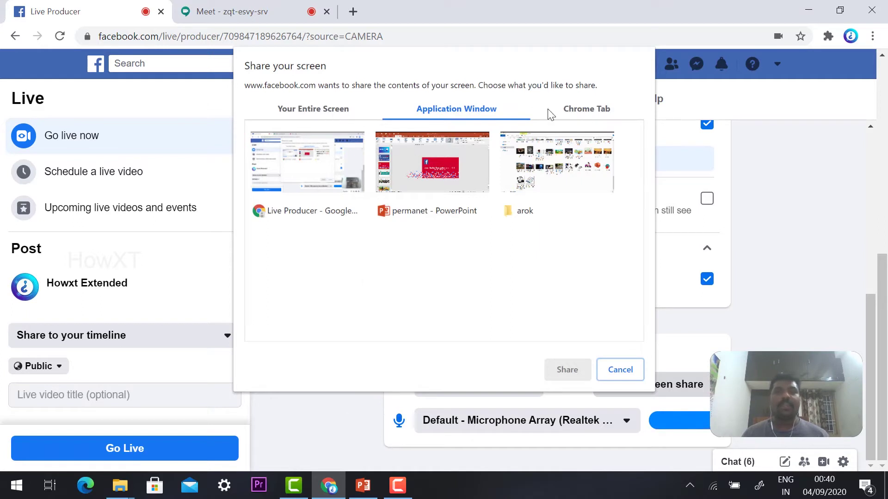
left_click(573, 110)
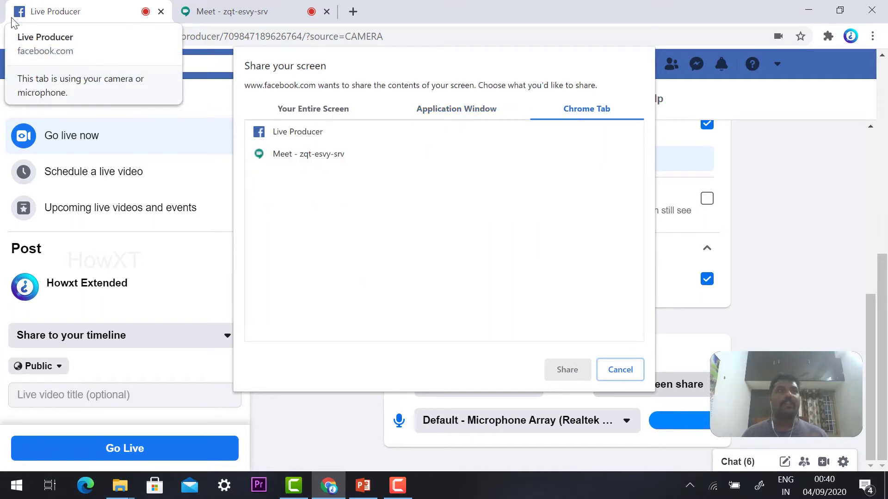
left_click(286, 156)
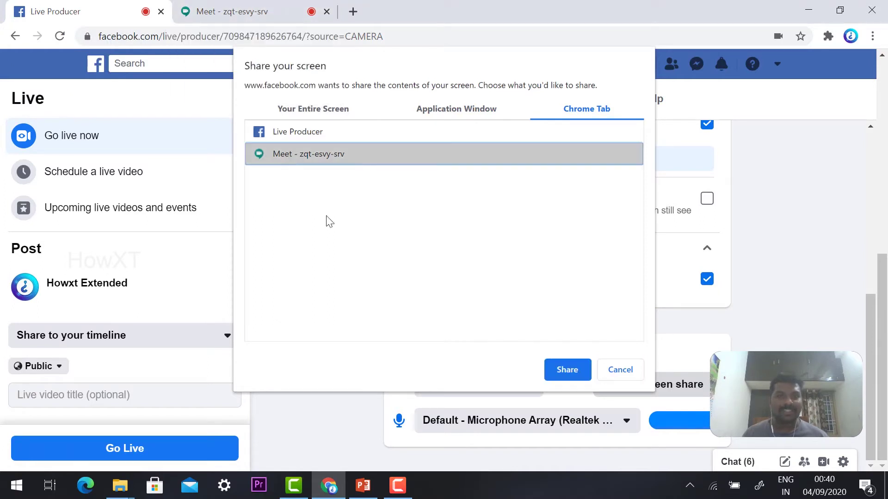
left_click(573, 371)
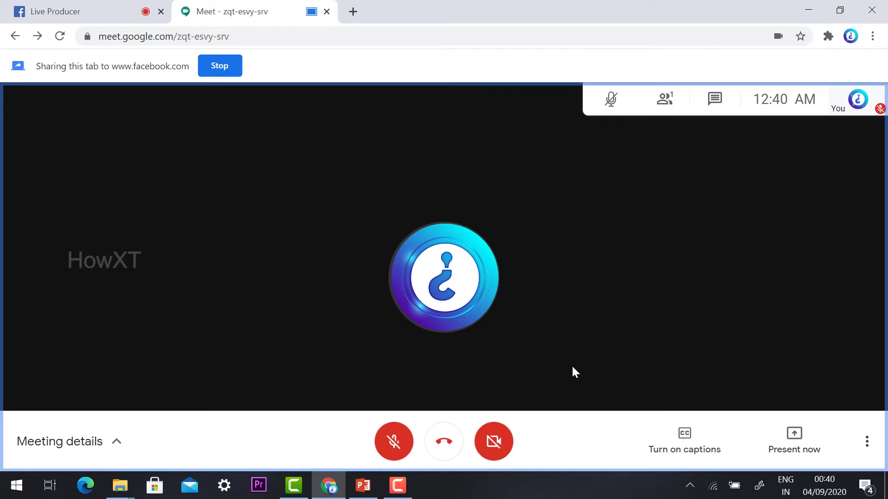
Unmute the Meet microphone, then stop sharing the Meet tab in Live Producer.
left_click(393, 441)
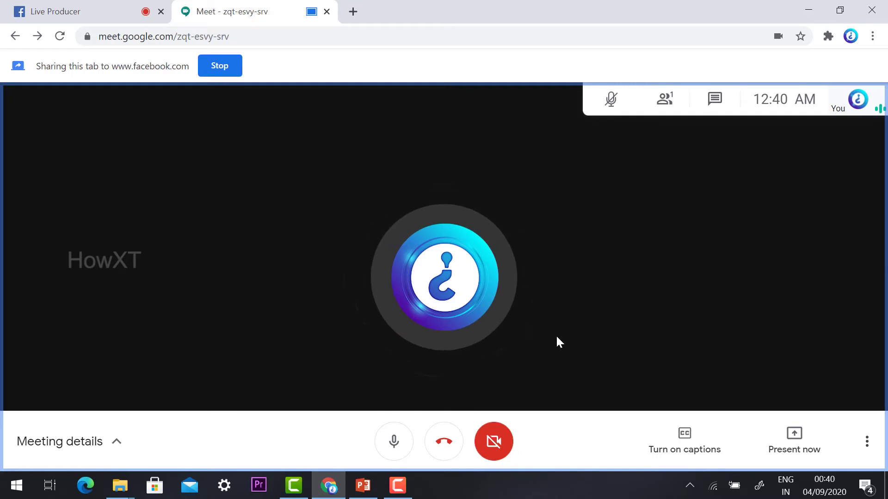
key("ctrl+shift+Tab")
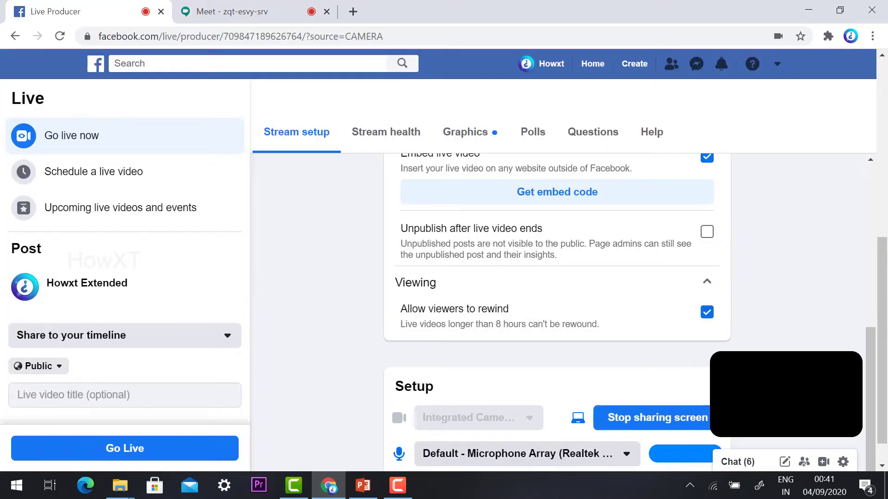
left_click(630, 423)
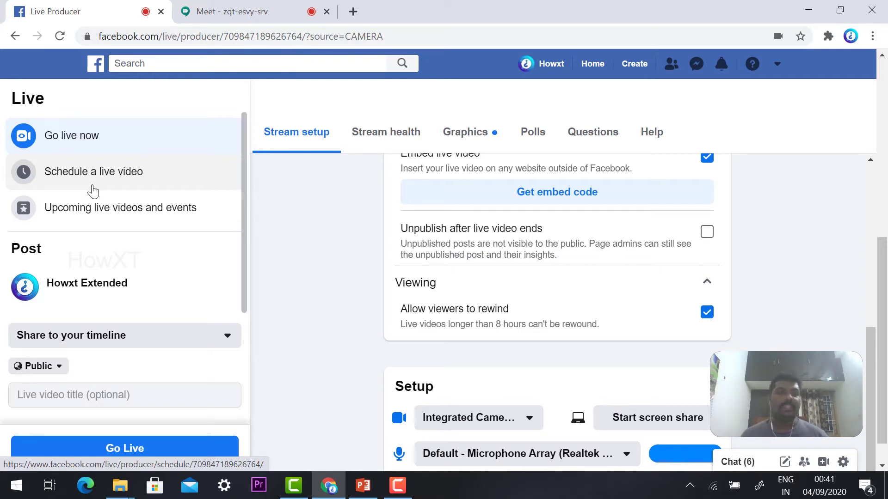
Choose Schedule a live video with date 5 Sep 2020 and start time 10:00.
left_click(68, 181)
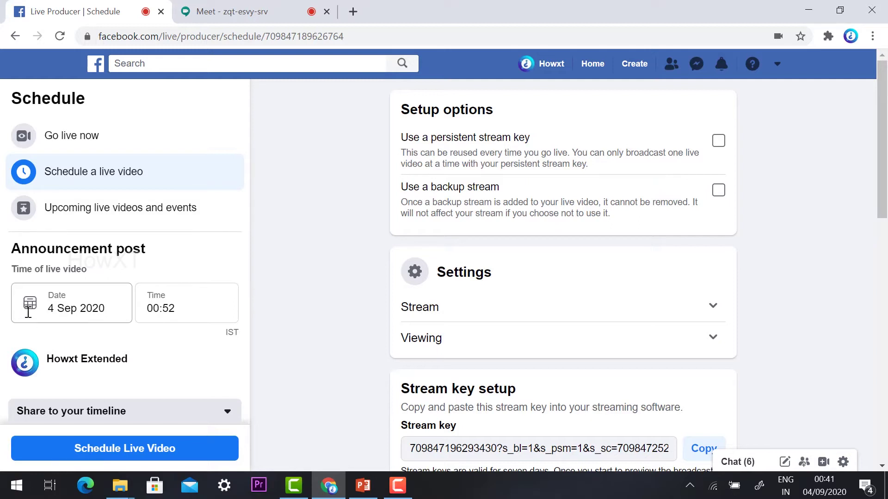
left_click(75, 314)
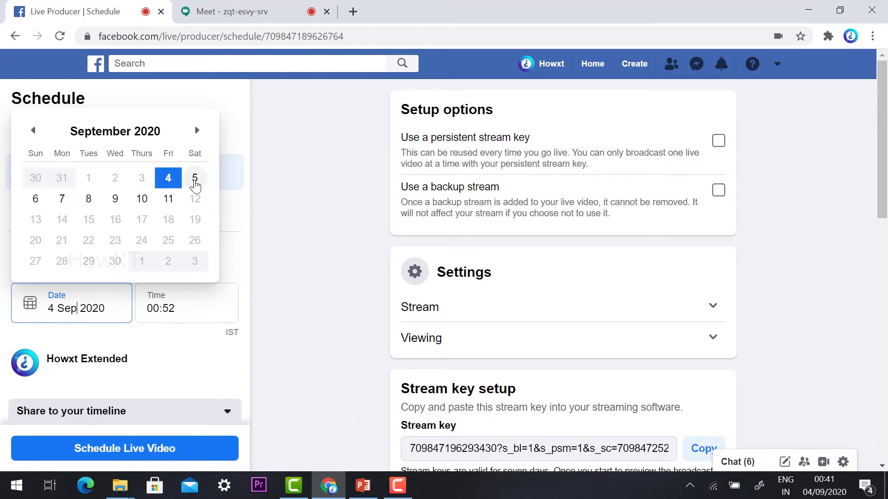
left_click(194, 179)
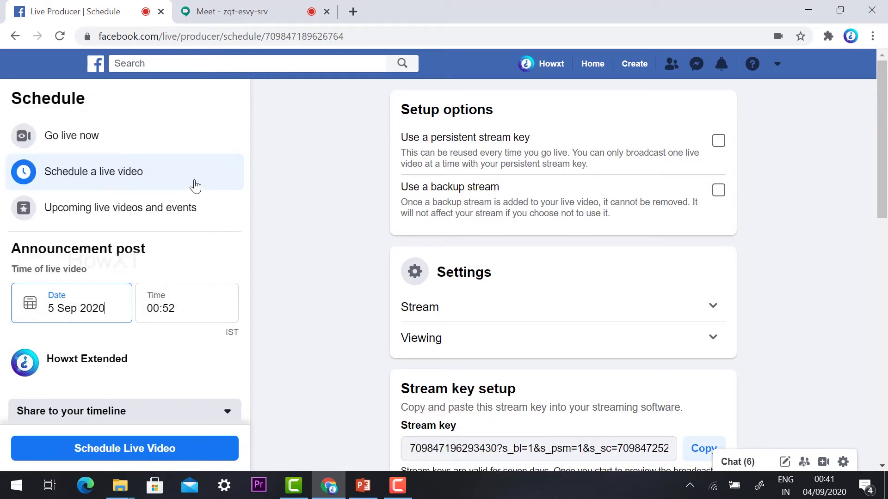
left_click(177, 305)
scroll(176, 370, "down", 3)
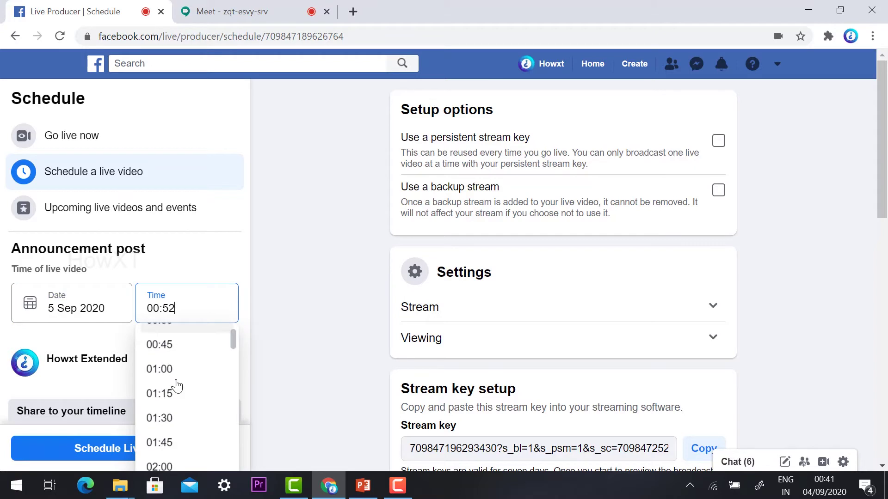
scroll(175, 393, "down", 8)
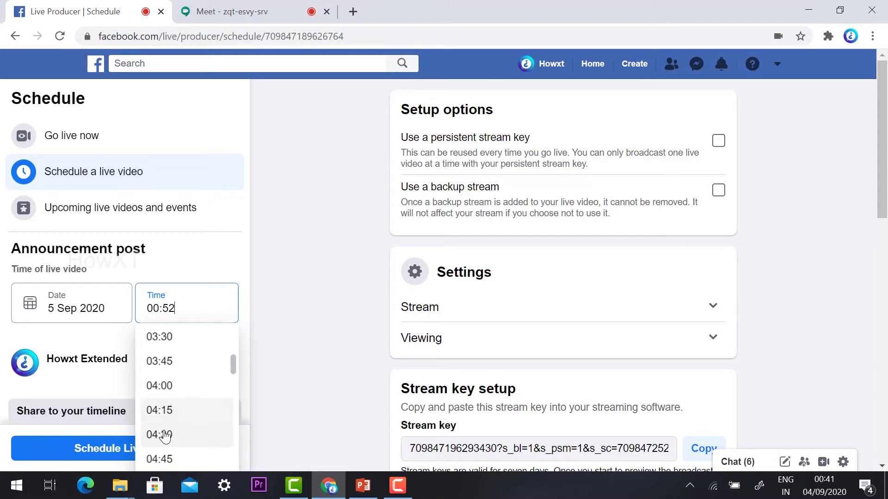
scroll(161, 426, "down", 10)
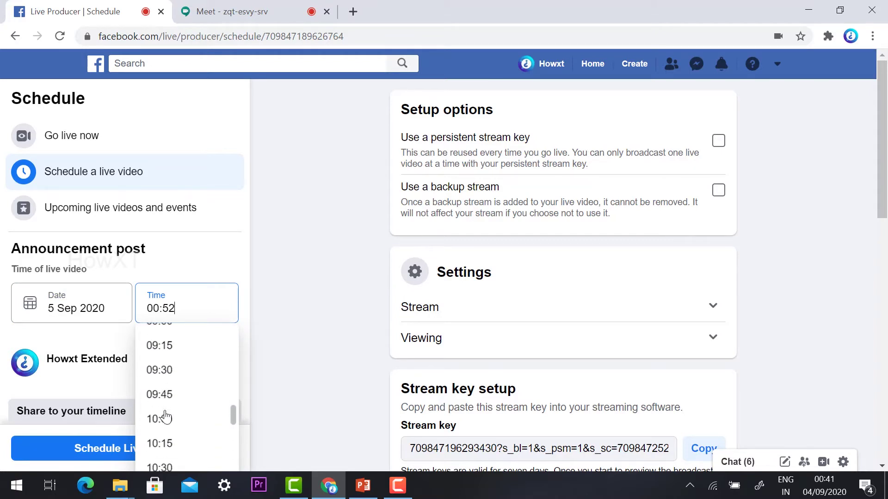
left_click(180, 349)
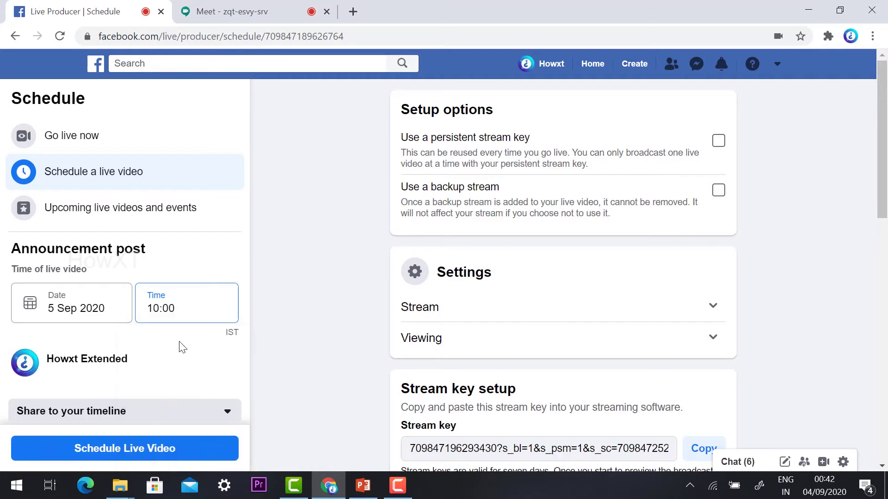
scroll(276, 278, "down", 2)
scroll(74, 361, "down", 2)
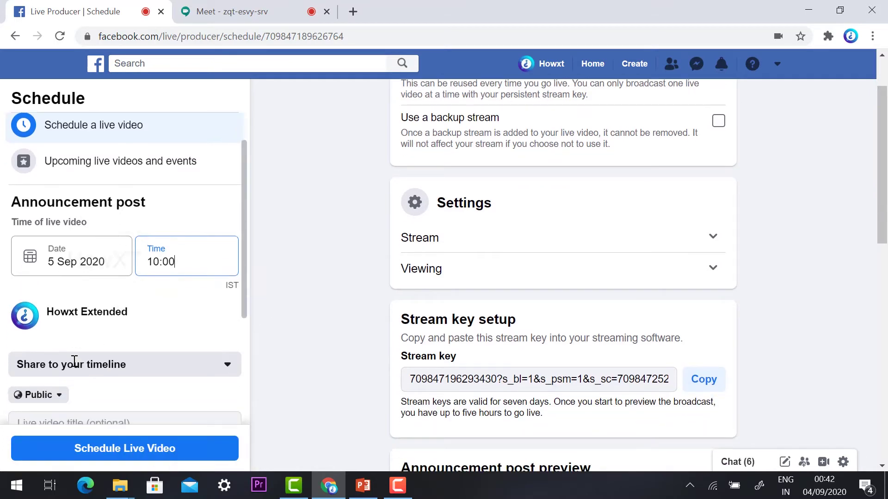
scroll(60, 305, "down", 2)
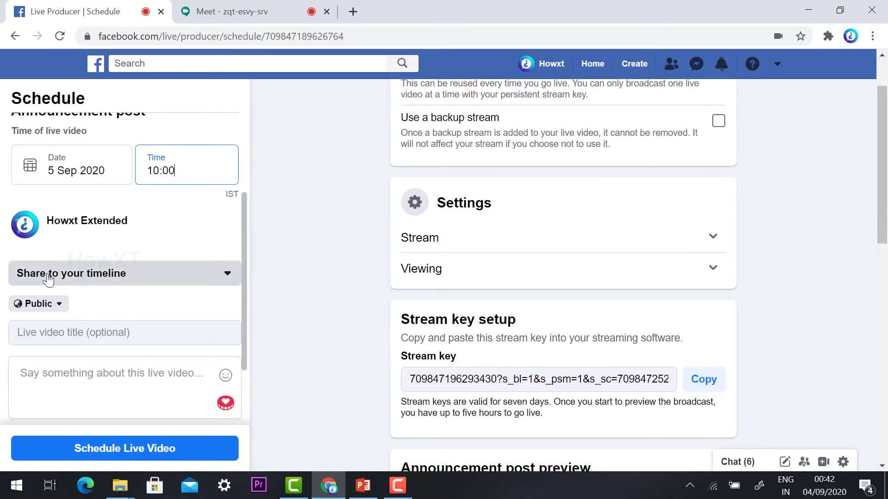
left_click(103, 280)
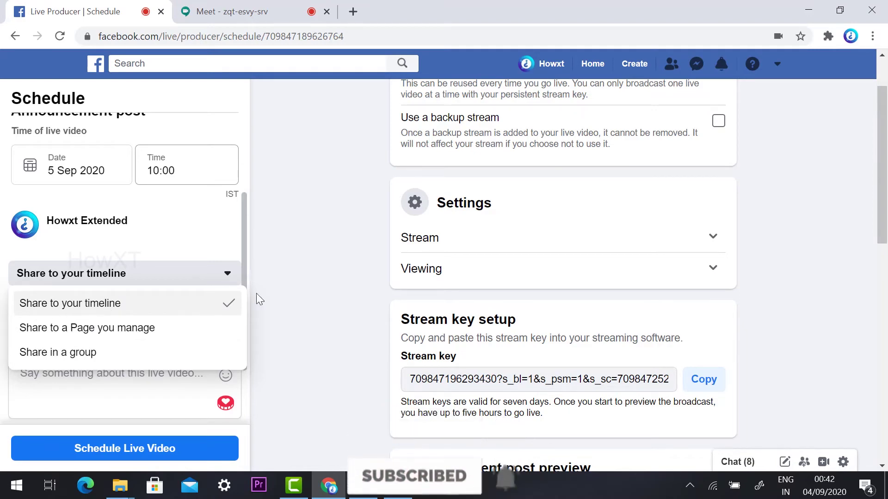
left_click(180, 305)
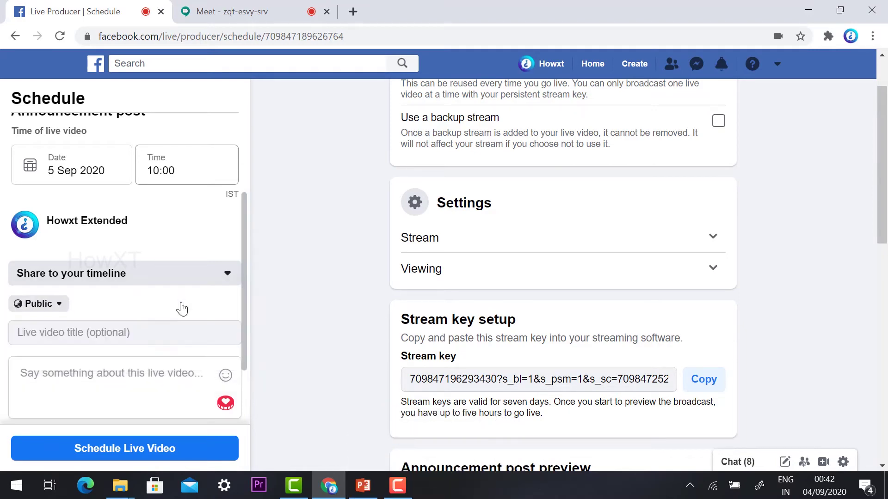
left_click(55, 305)
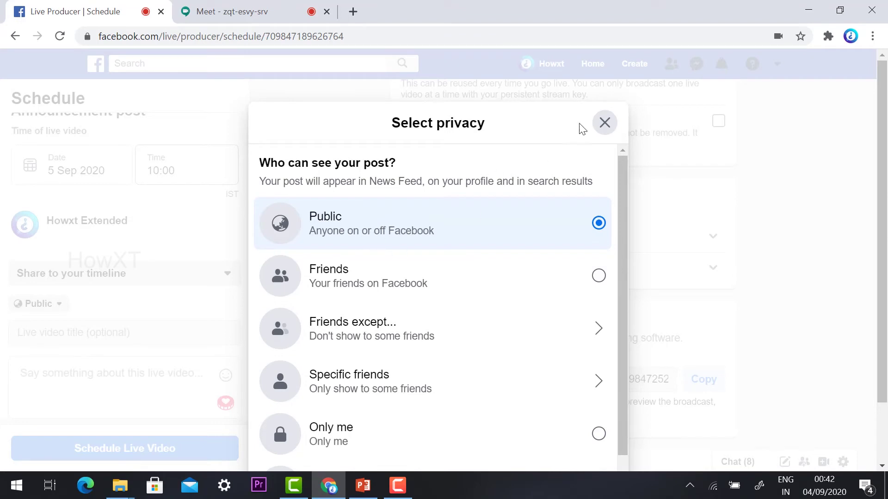
left_click(604, 122)
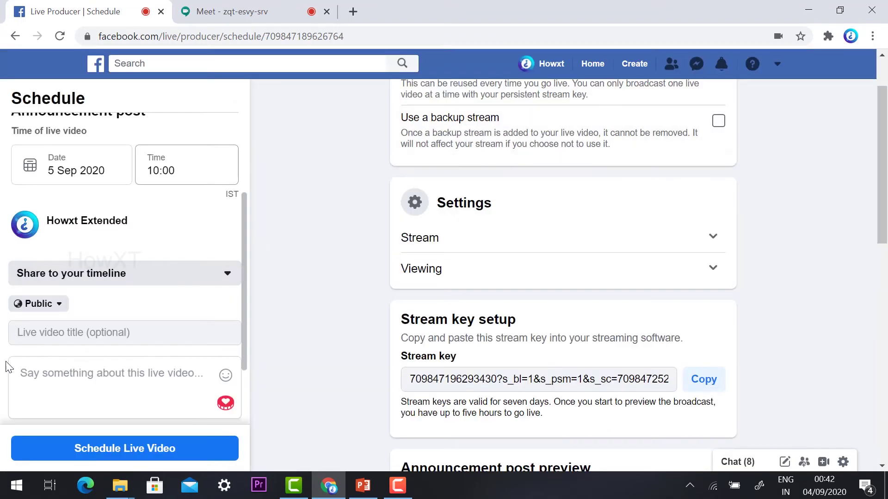
Title the live video 'HowXT live' and add the description 'Stay Tune.. @ 10am'.
left_click(61, 338)
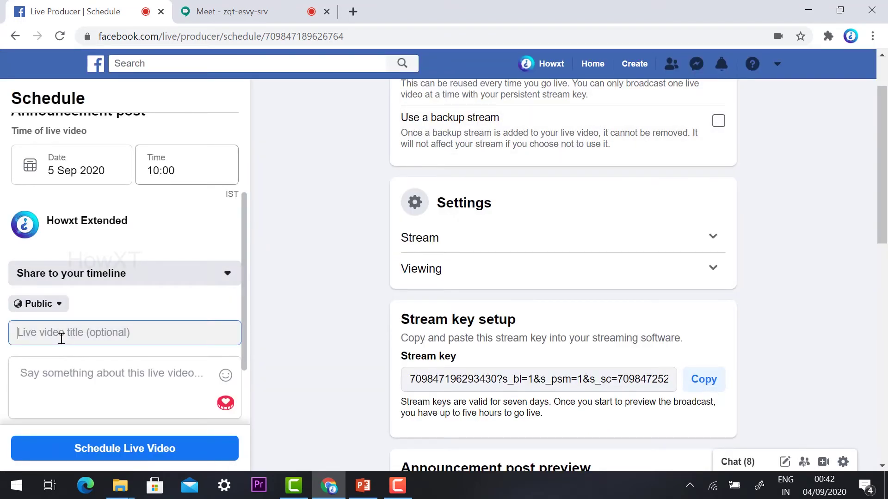
type("HowXT live")
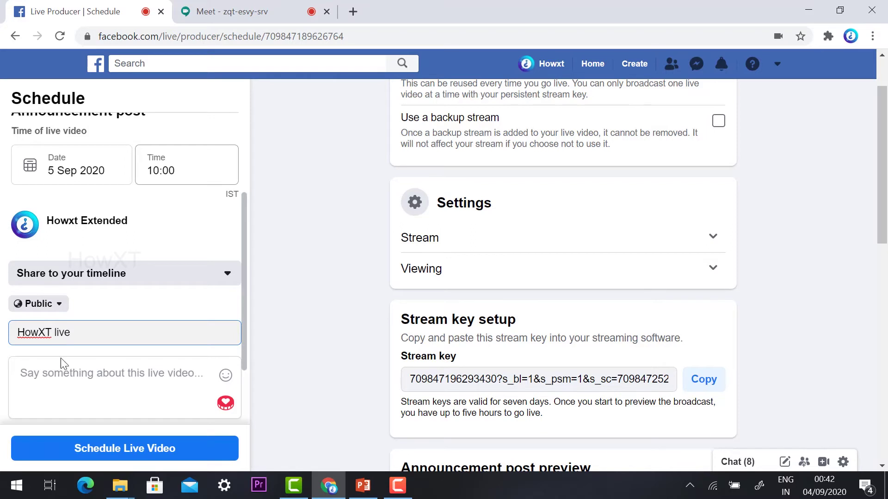
left_click(54, 387)
type("S")
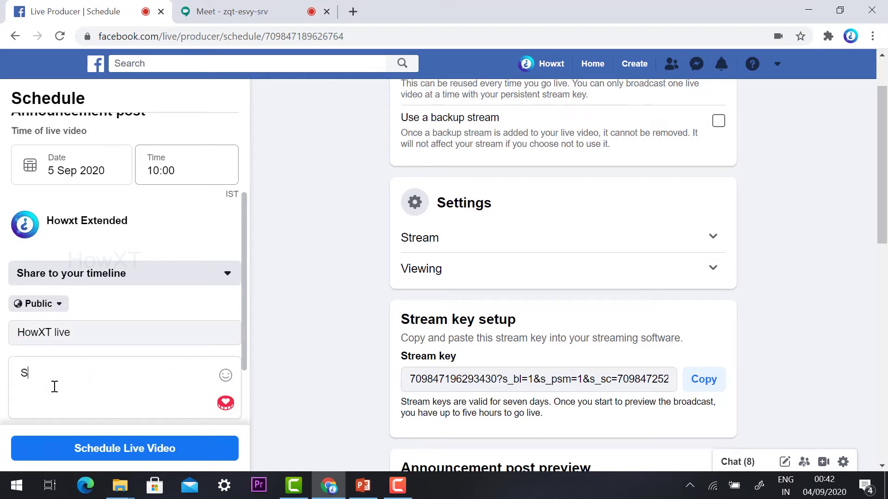
type("tay")
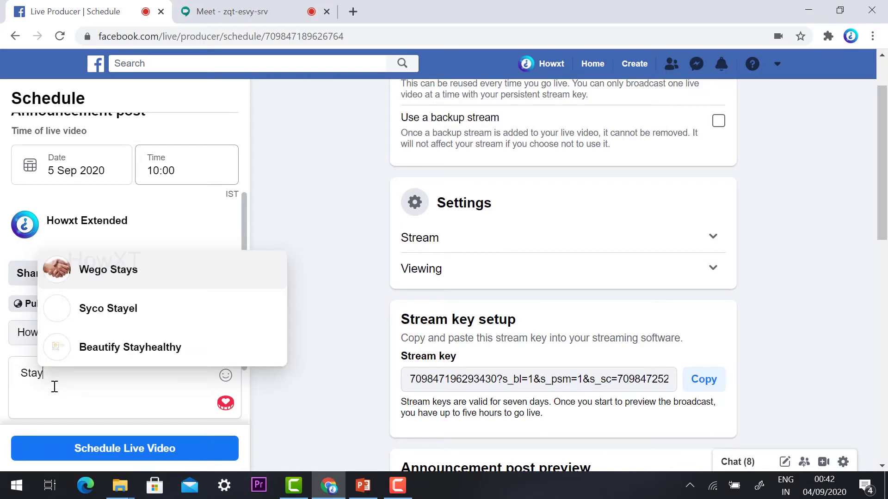
type(" Tune.. ")
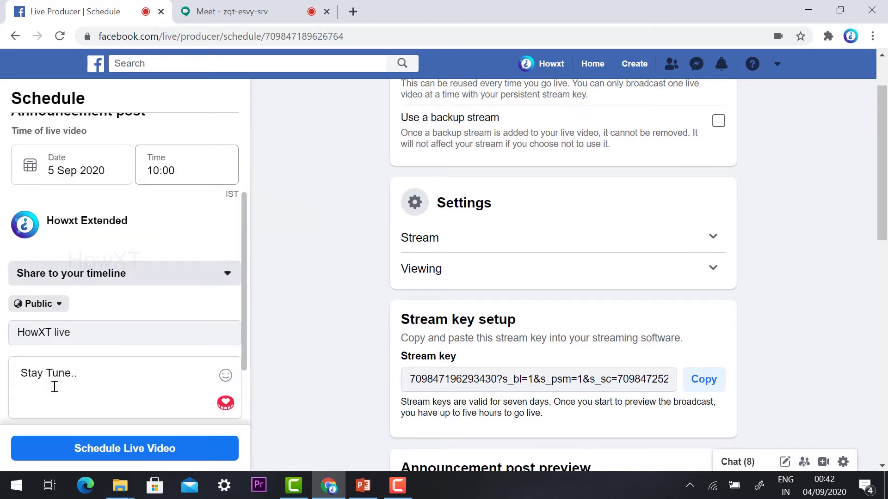
type("@ 10am")
scroll(54, 387, "down", 2)
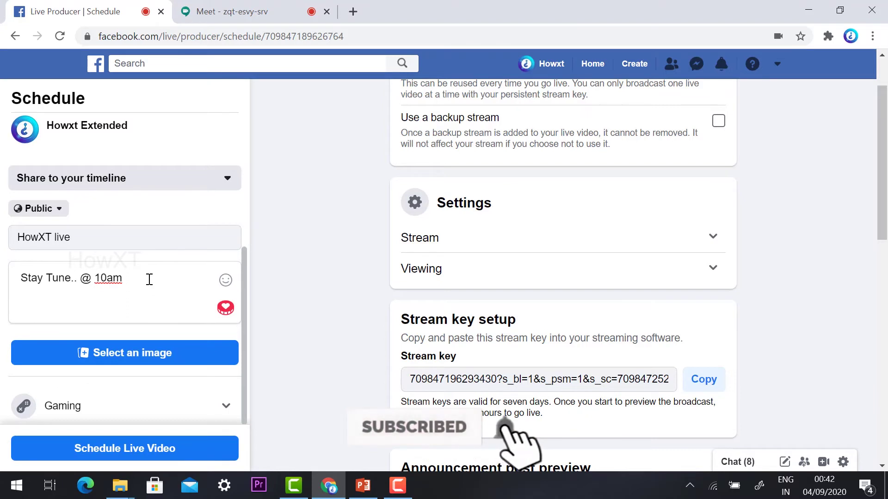
Select the howtosharepowerpointthroughmobilegooglemeet JPG from Downloads as the live video image.
left_click(136, 366)
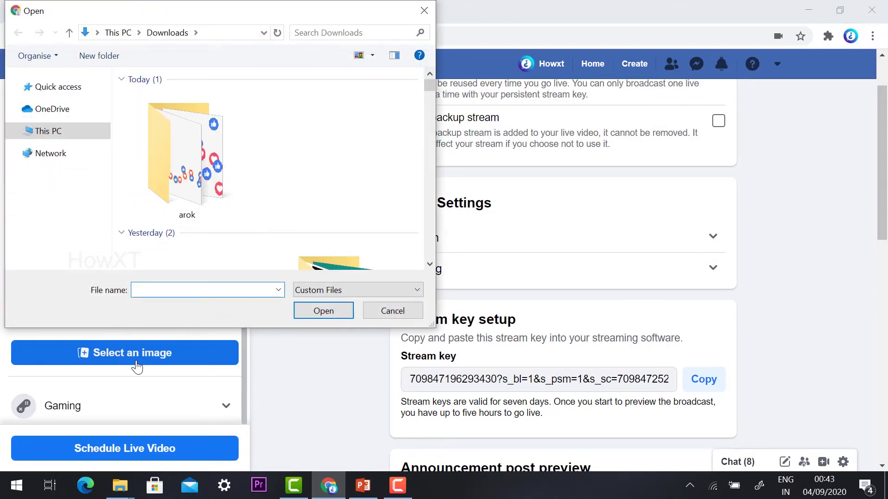
left_click_drag(429, 83, 428, 81)
scroll(249, 178, "down", 3)
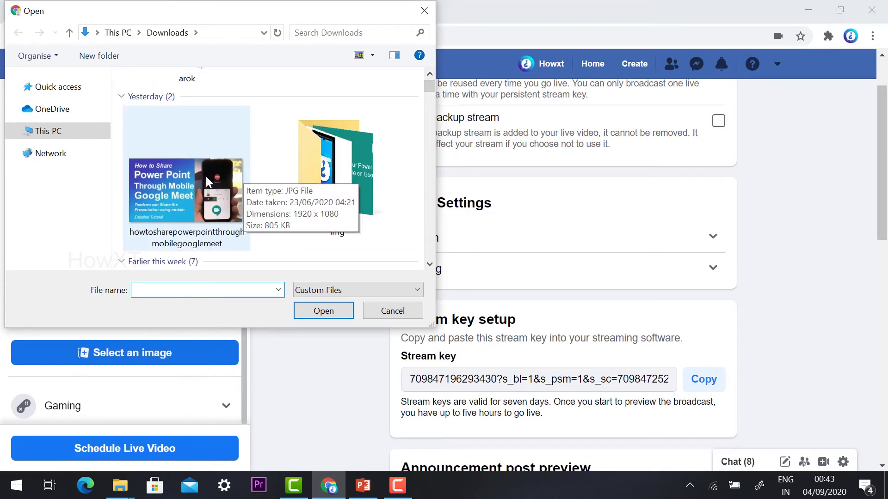
left_click(190, 210)
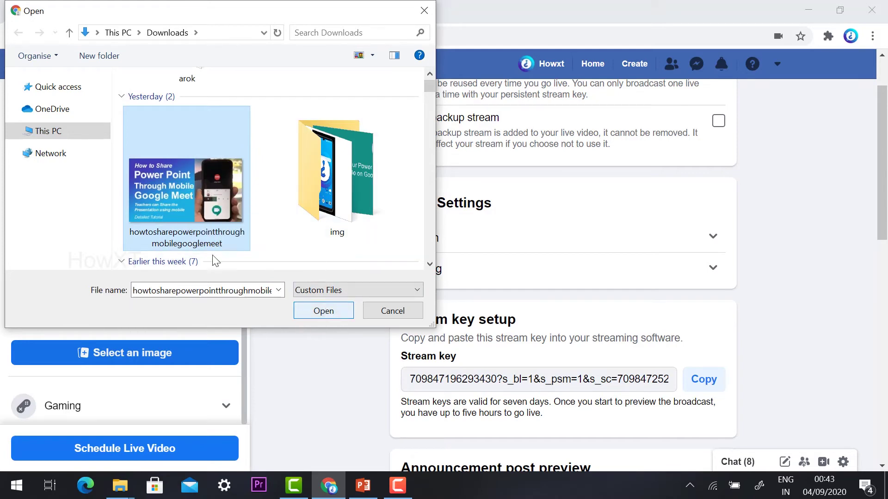
left_click(323, 310)
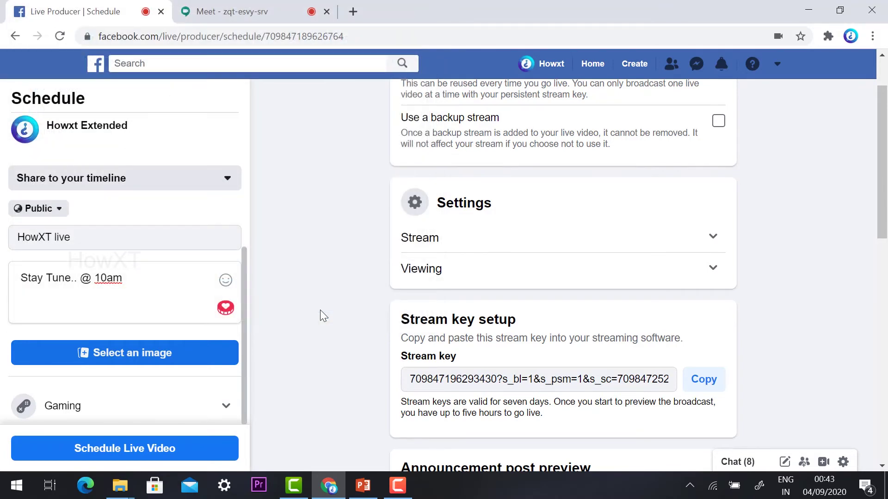
Review the date, time, title and description, then schedule the HowXT live video.
scroll(302, 285, "down", 1)
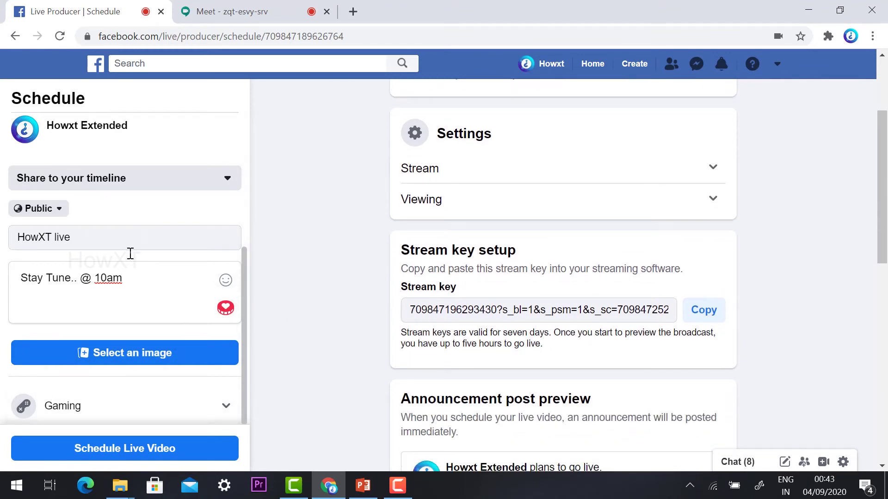
scroll(81, 217, "up", 5)
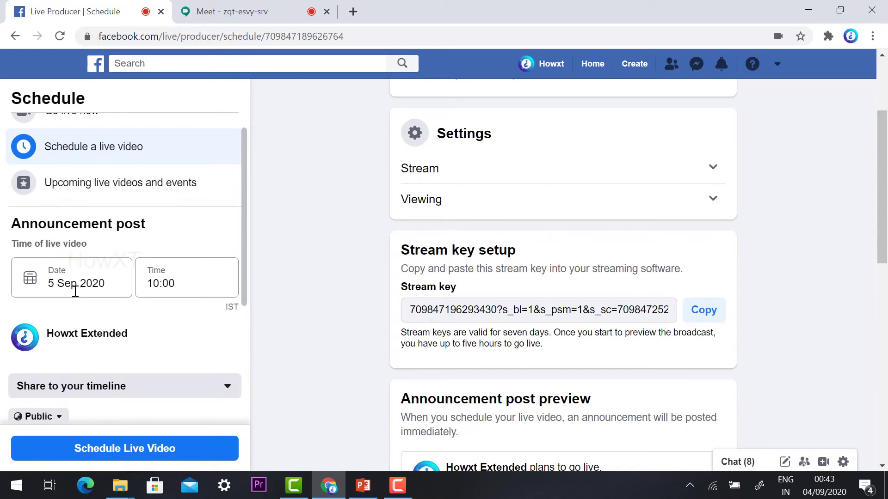
scroll(112, 290, "down", 3)
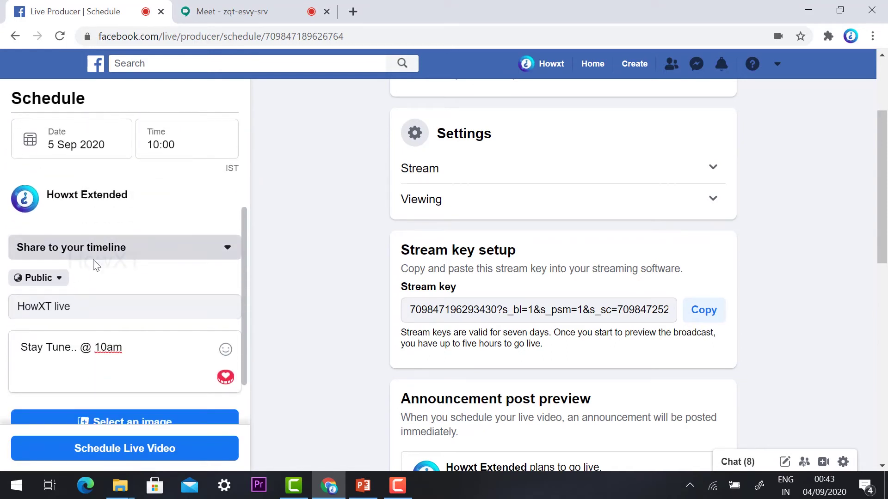
scroll(89, 294, "down", 2)
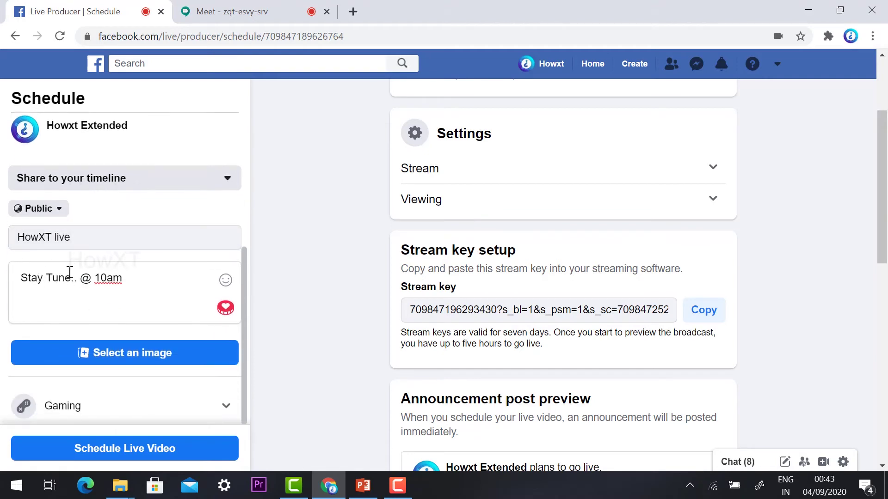
left_click(137, 458)
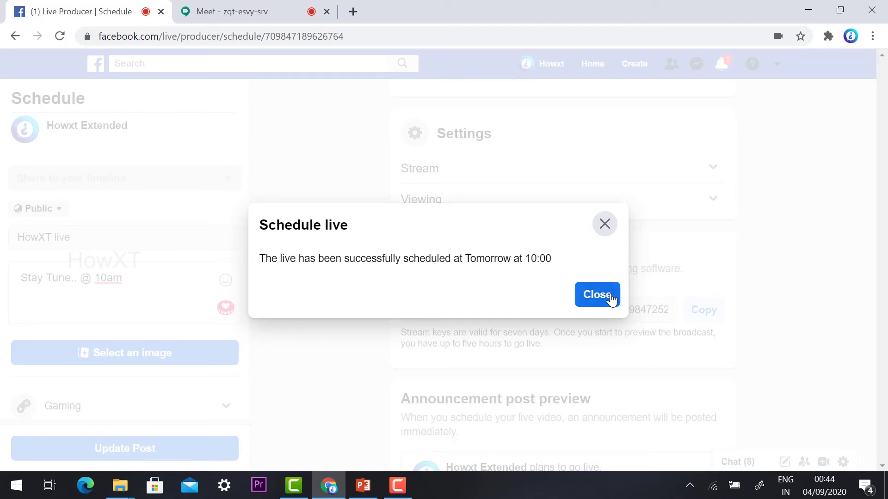
Dismiss the scheduling confirmation and expand the Stream settings.
left_click(606, 229)
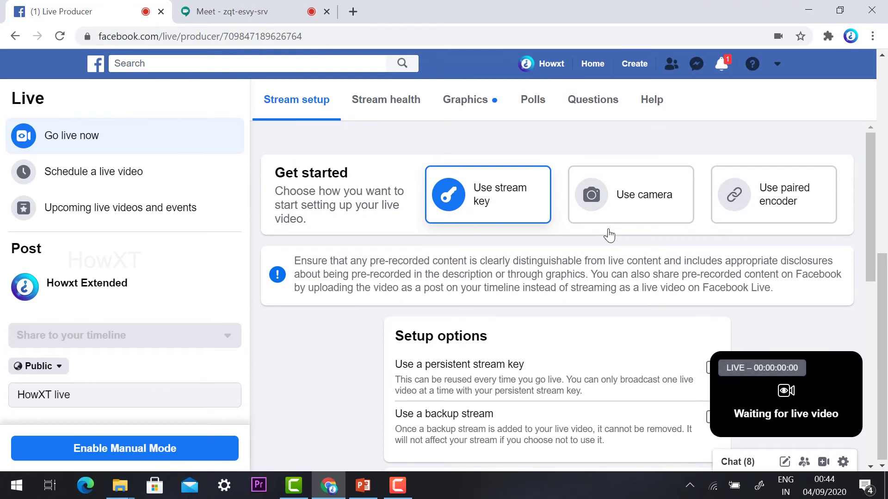
mouse_move(783, 361)
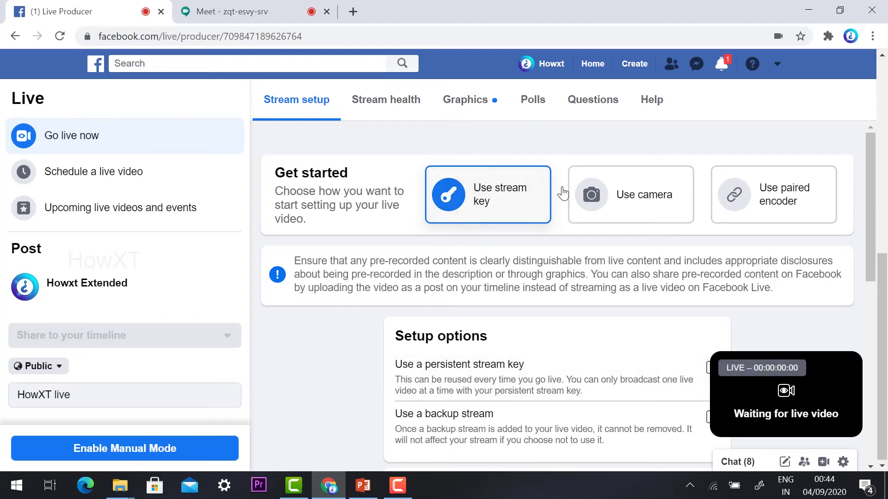
scroll(456, 250, "down", 3)
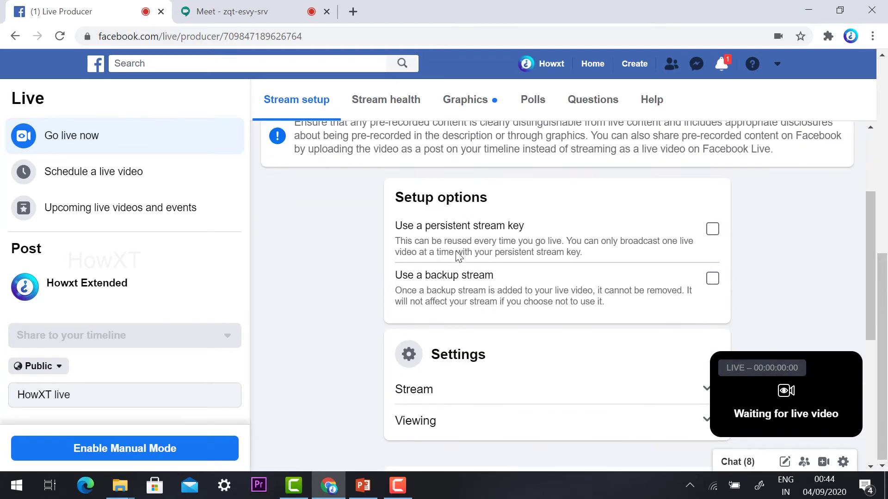
scroll(483, 346, "down", 2)
left_click(518, 329)
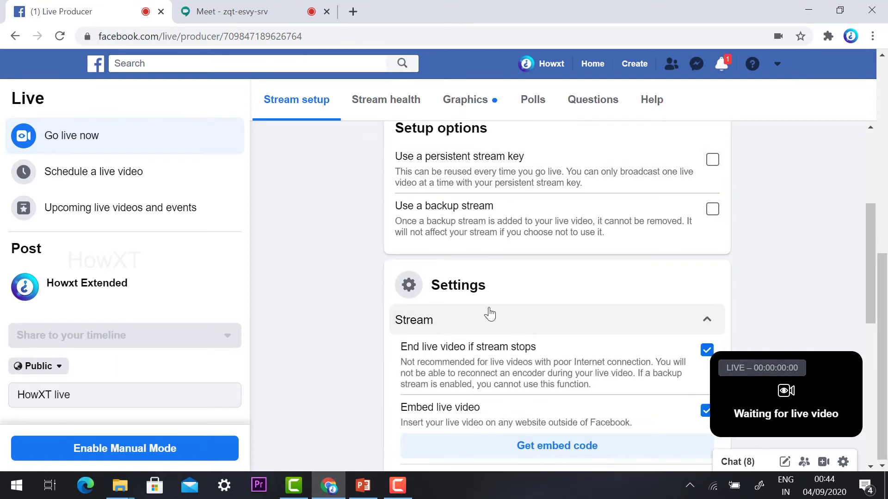
Review the stream setup by selecting the Server URL and Stream key.
scroll(418, 284, "down", 2)
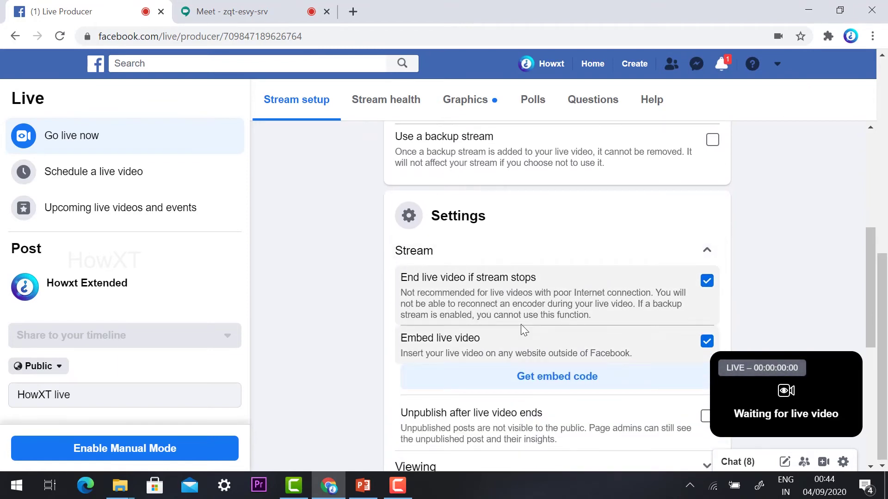
scroll(521, 331, "down", 2)
scroll(470, 259, "down", 4)
scroll(470, 278, "up", 5)
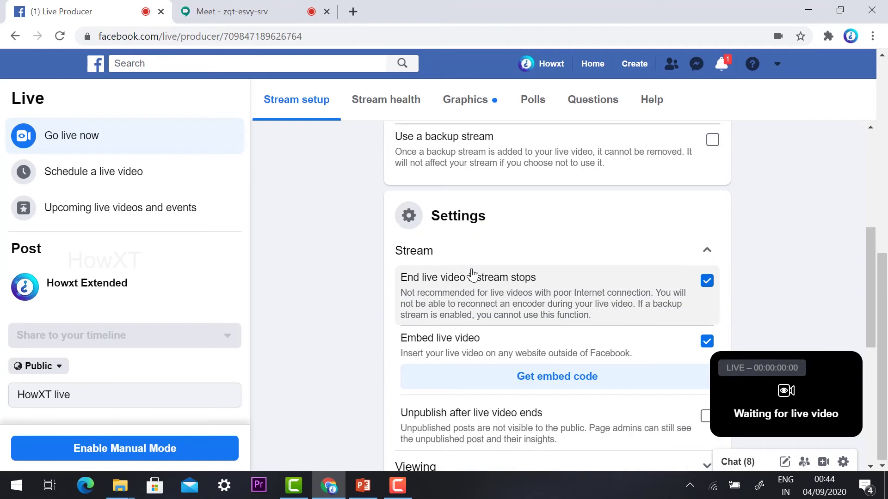
scroll(469, 273, "down", 3)
scroll(471, 273, "down", 5)
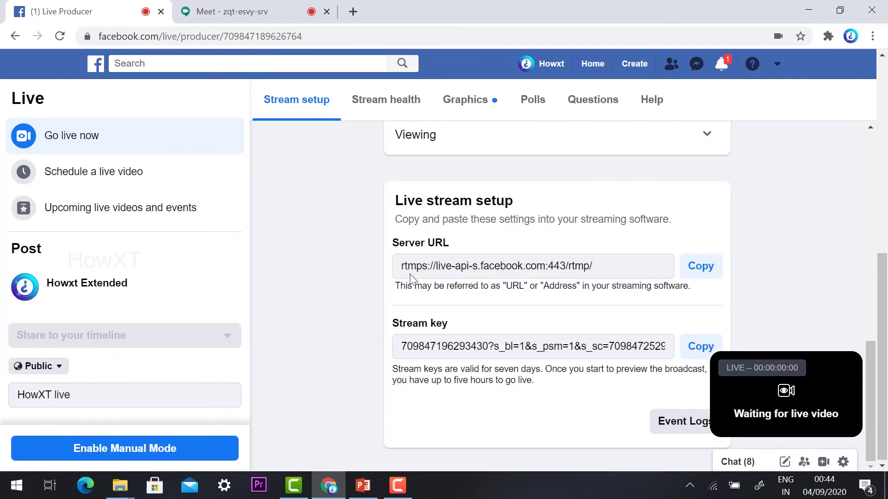
left_click_drag(400, 271, 602, 271)
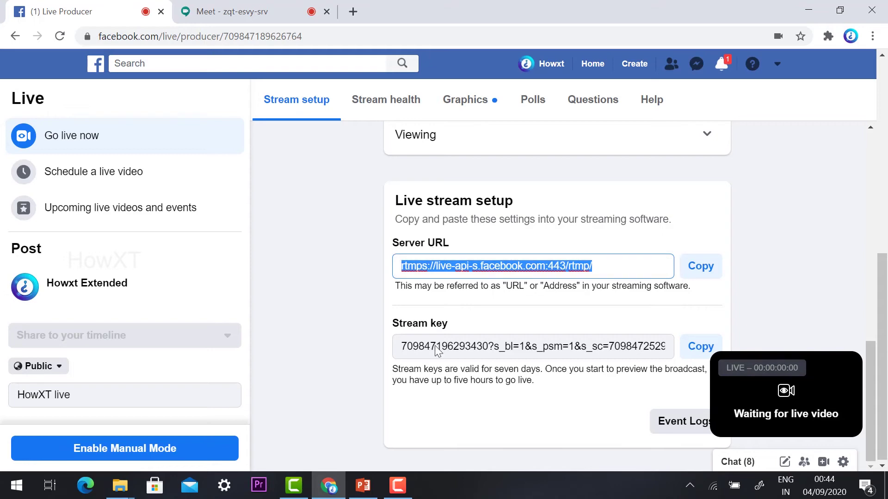
left_click_drag(401, 348, 604, 369)
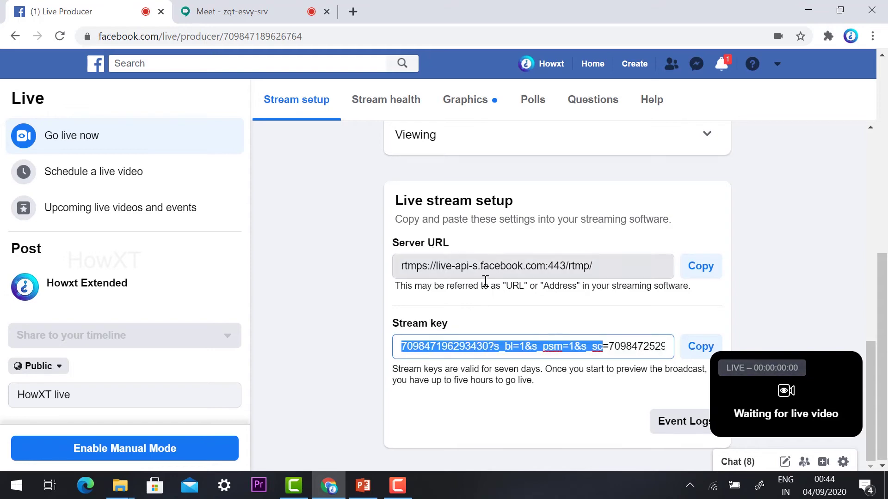
left_click(350, 302)
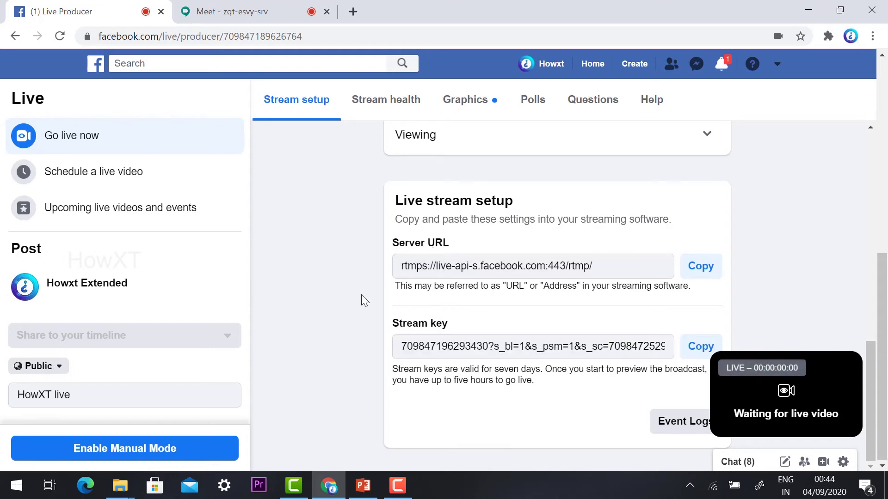
scroll(368, 289, "up", 5)
scroll(376, 356, "down", 5)
scroll(354, 354, "up", 10)
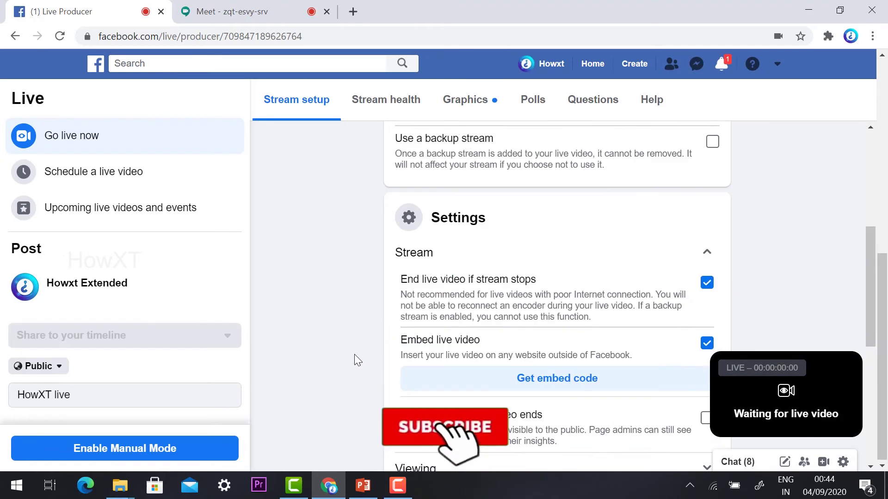
scroll(356, 360, "up", 5)
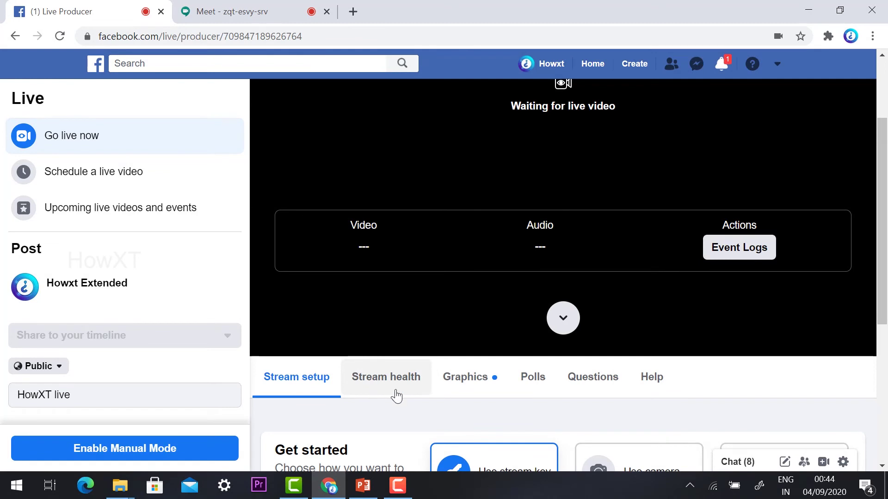
Look through the Stream Health, Graphics and Questions views, then bring up the empty Create a poll form.
left_click(400, 388)
scroll(399, 384, "down", 3)
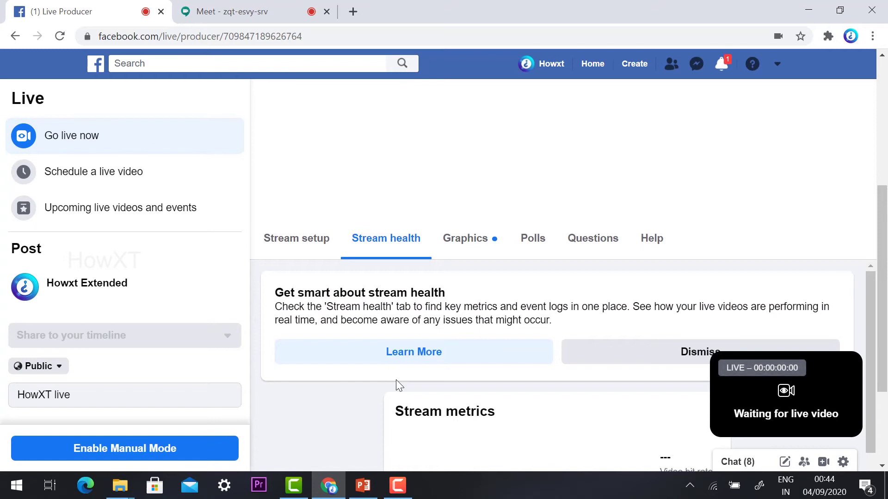
scroll(397, 383, "down", 3)
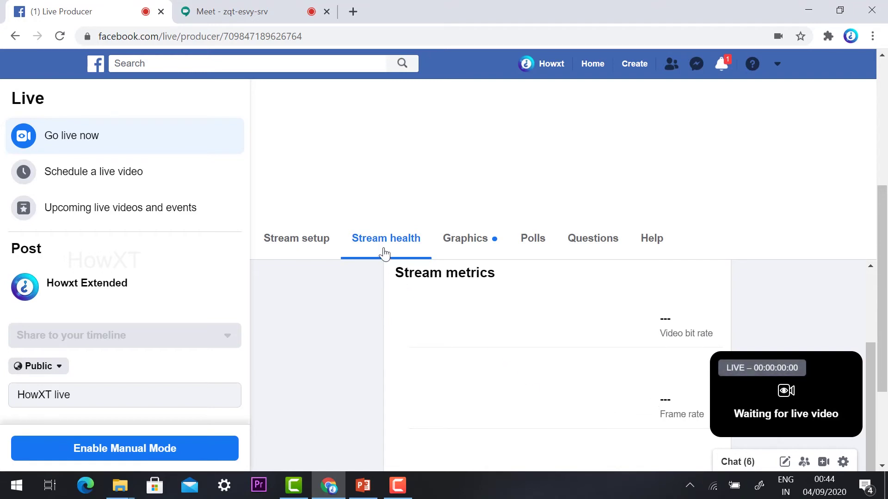
left_click(474, 249)
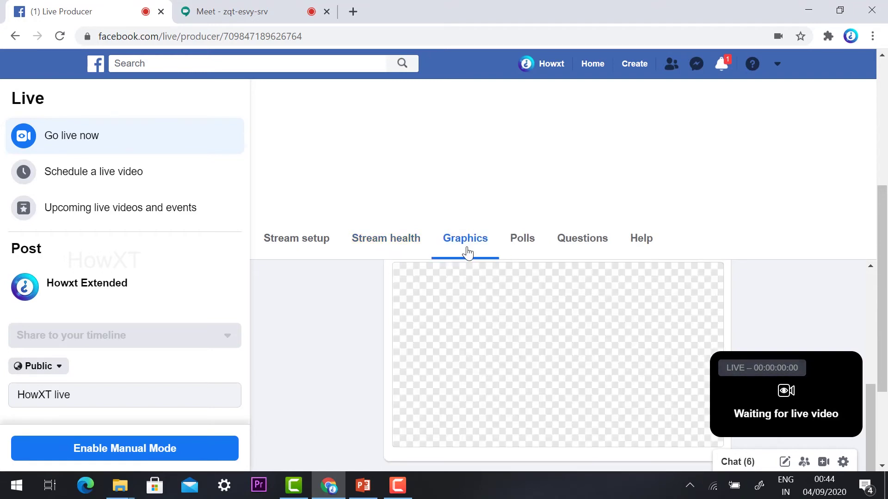
left_click(525, 250)
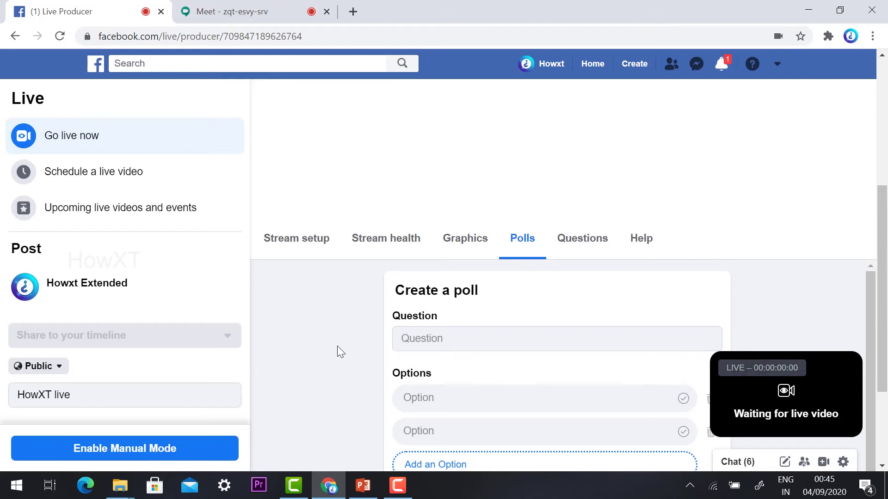
left_click(606, 244)
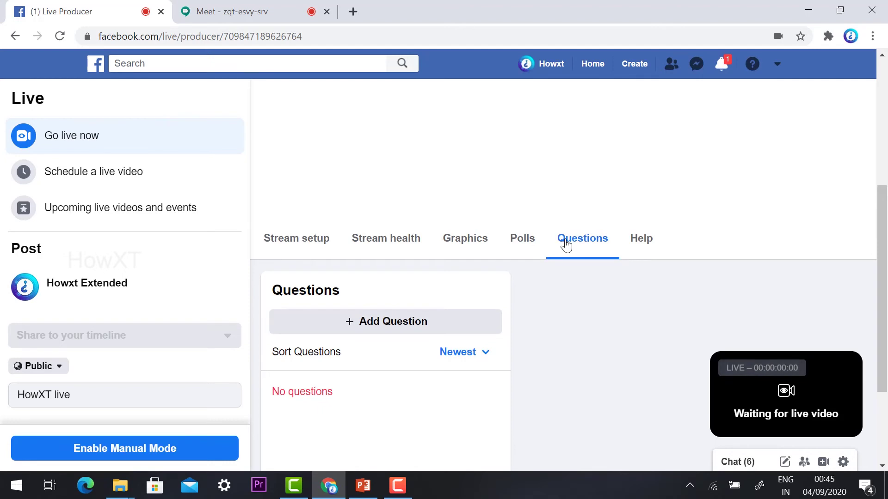
left_click(524, 242)
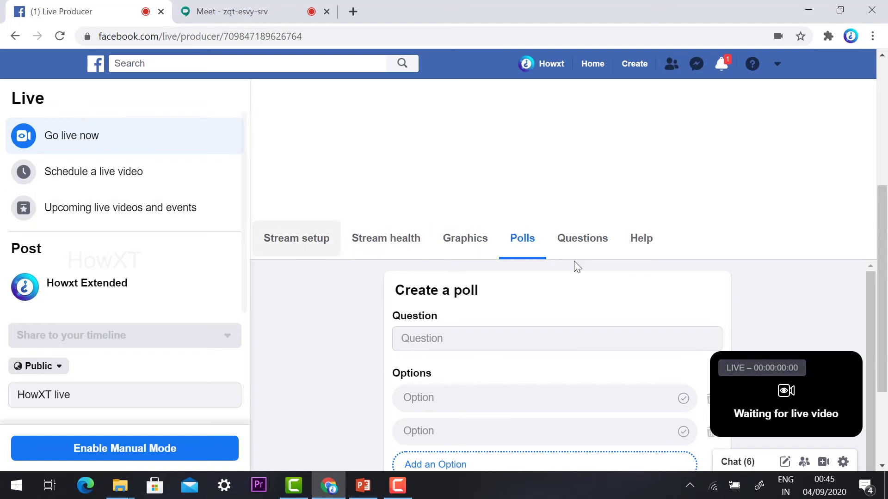
Enter the poll question 'What is your lunch' with options 'Veg' and 'Non Veg'.
scroll(470, 316, "down", 1)
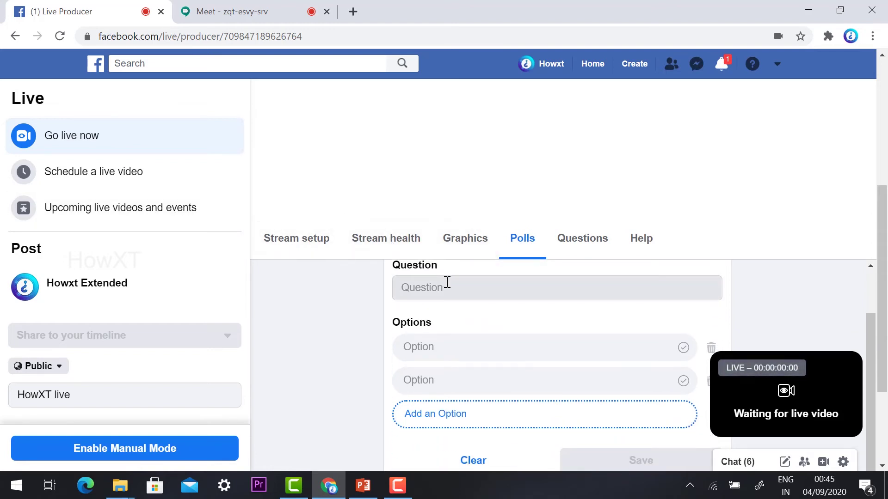
left_click(448, 289)
type("What is")
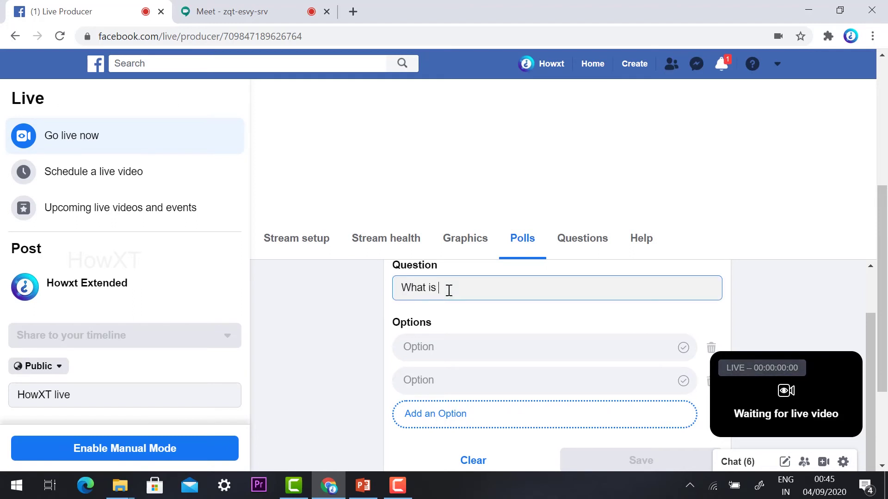
type(" your lunch")
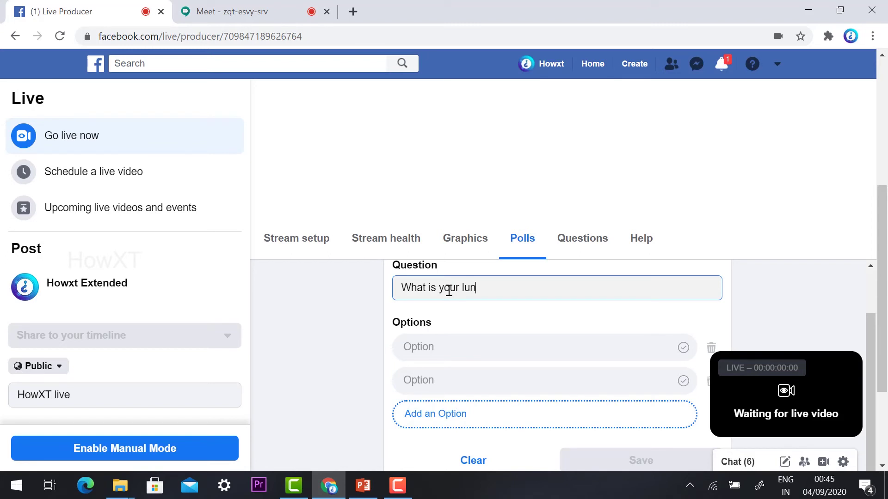
left_click(442, 346)
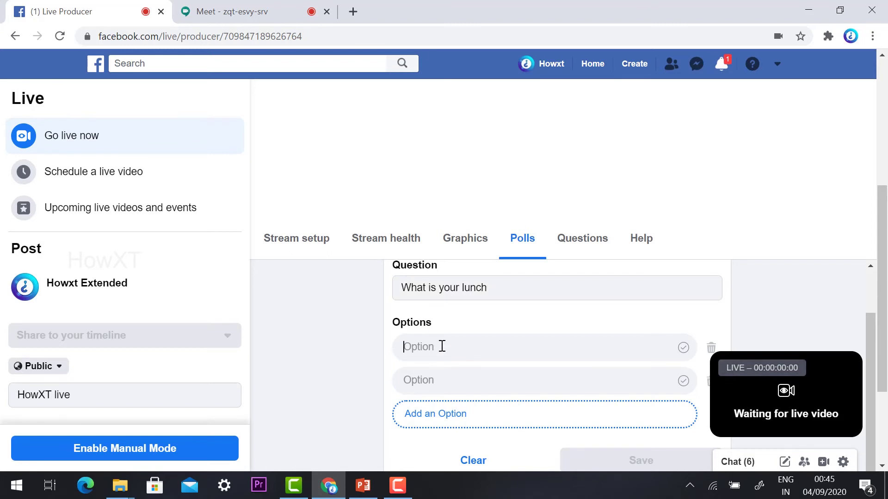
type("Veg")
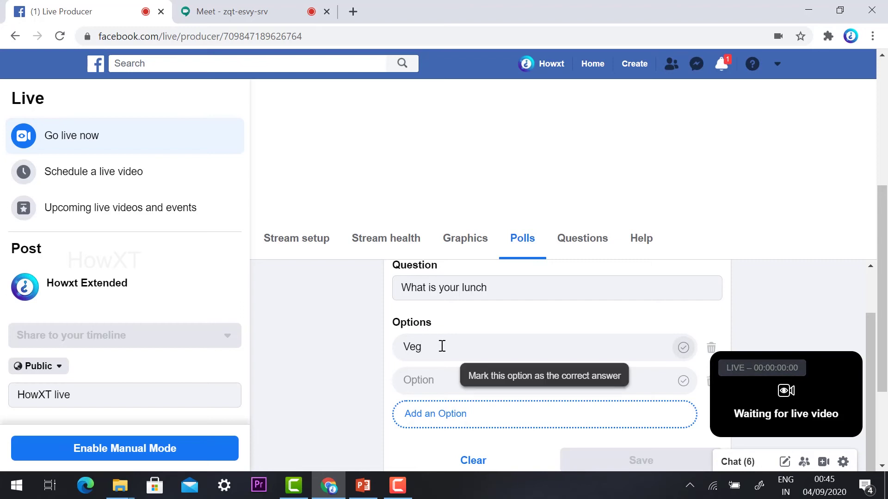
left_click(425, 384)
type("Non")
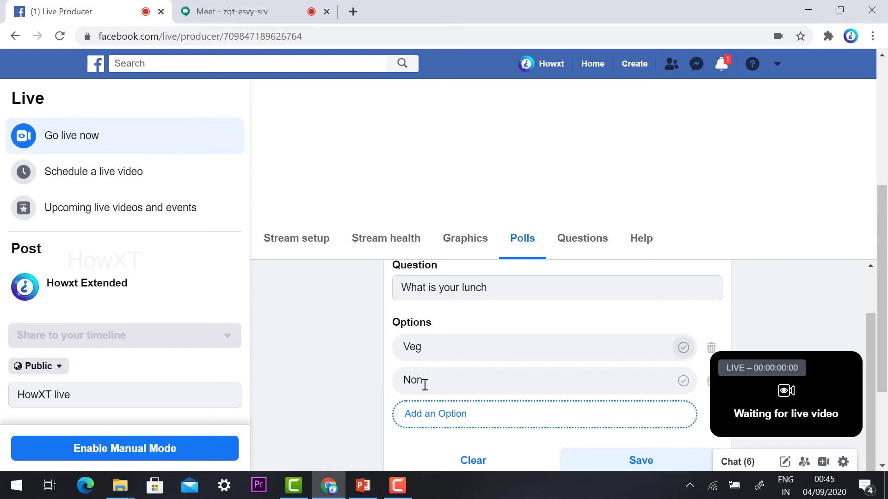
type(" Veg")
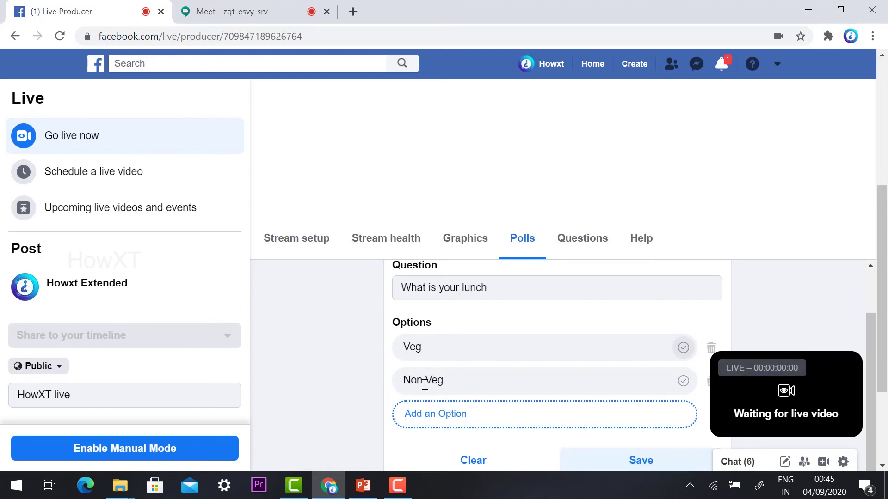
Add a third poll option 'Not prefer' and save the poll.
left_click(434, 416)
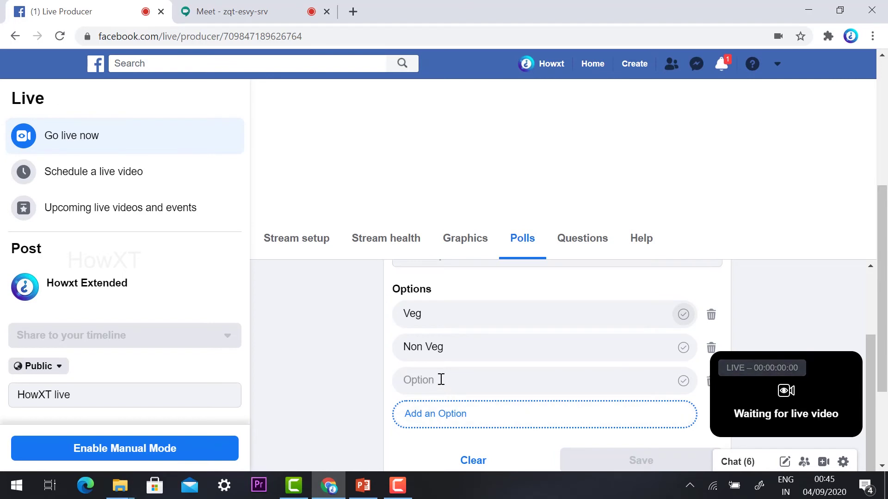
left_click(441, 379)
type("No")
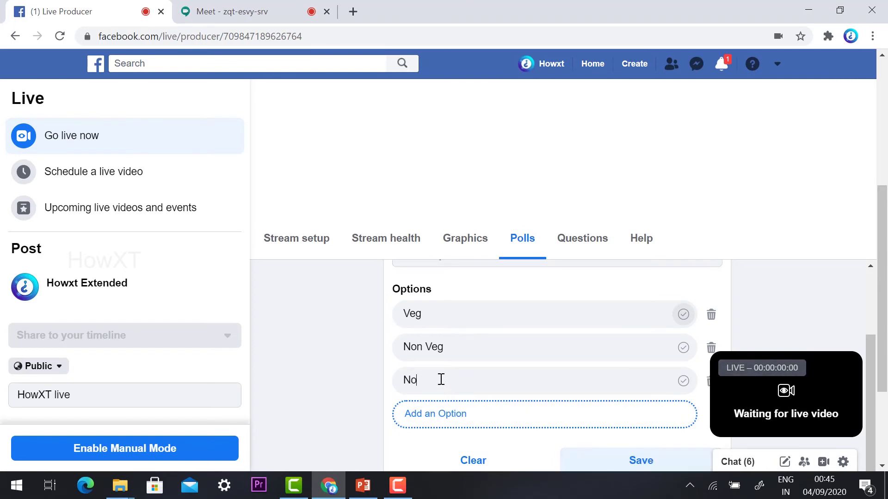
type("t prefer")
scroll(654, 419, "down", 2)
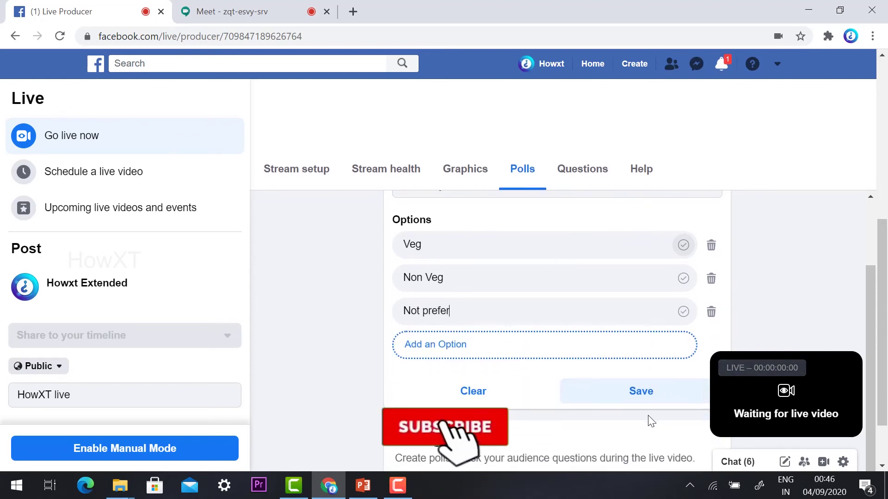
left_click(640, 394)
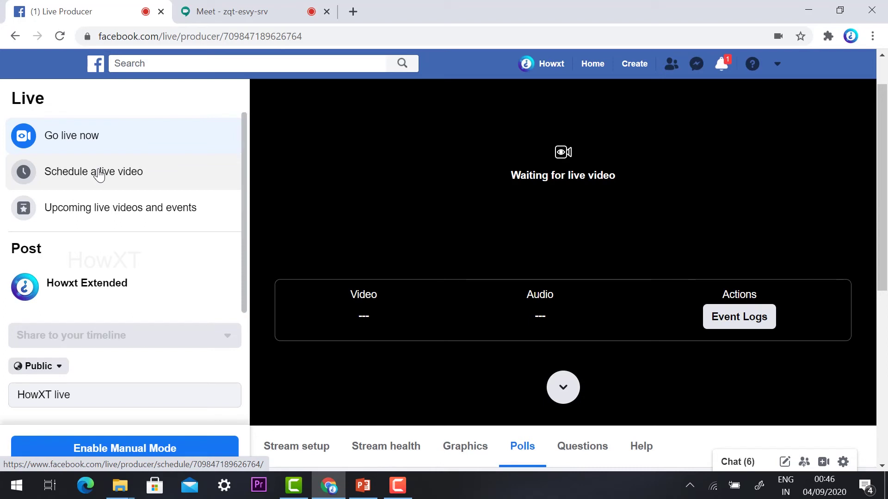
Go to Schedule a live video and list upcoming live videos, showing HowXT live at 10:00 tomorrow.
left_click(99, 175)
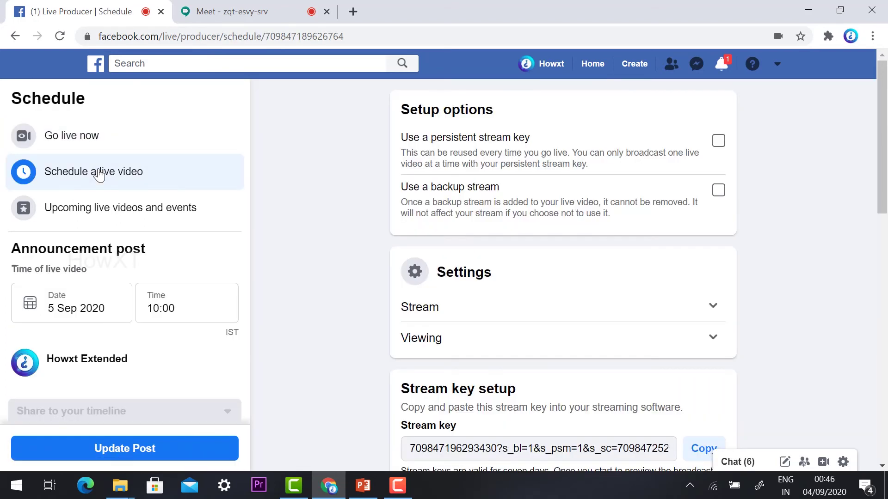
left_click(101, 217)
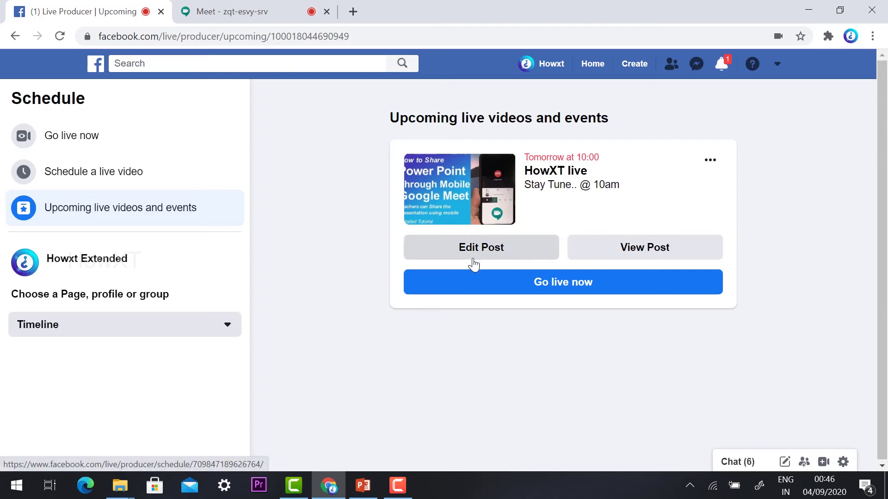
Review the HowXT live announcement post's caption and Share options, then return to the Upcoming tab.
left_click(683, 257)
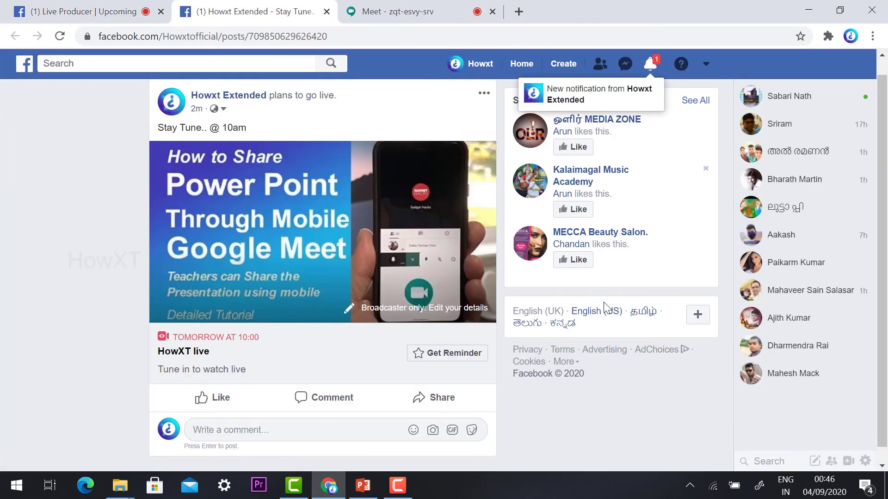
left_click_drag(160, 133, 196, 129)
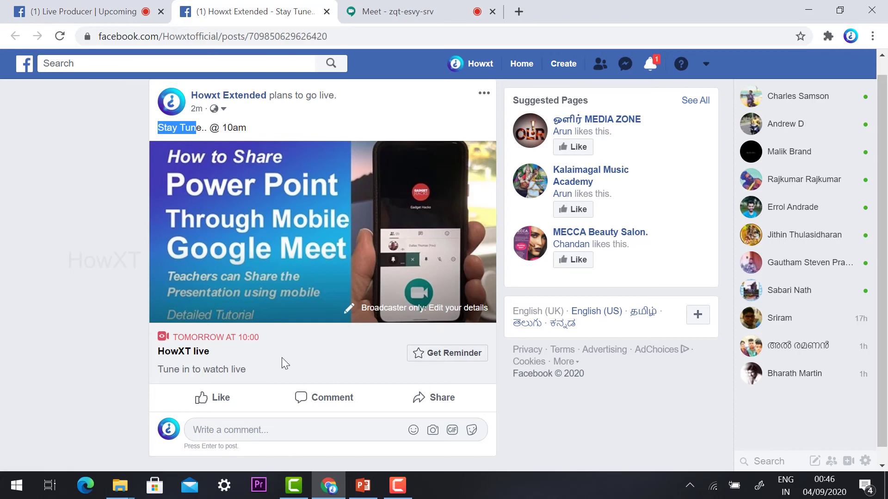
left_click(80, 193)
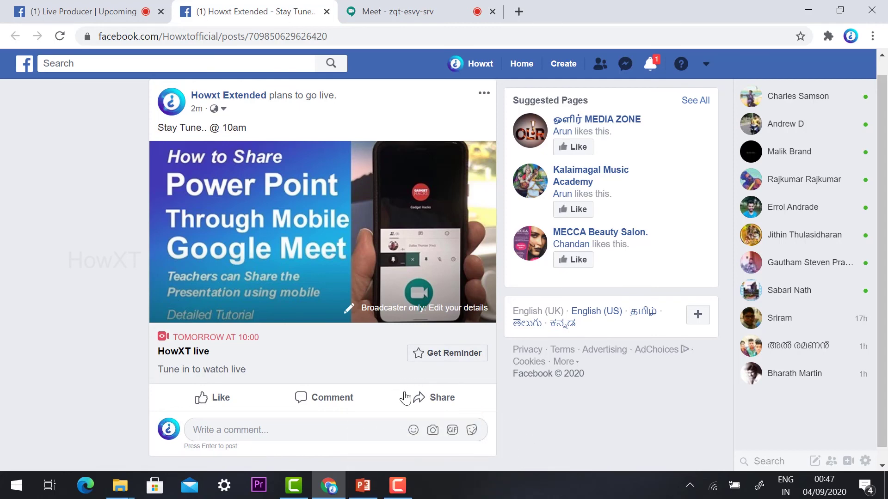
left_click(427, 400)
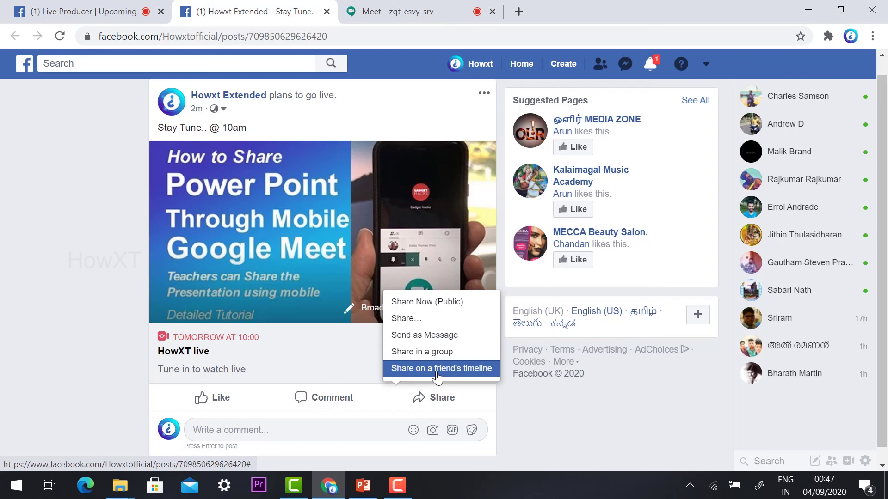
left_click(82, 12)
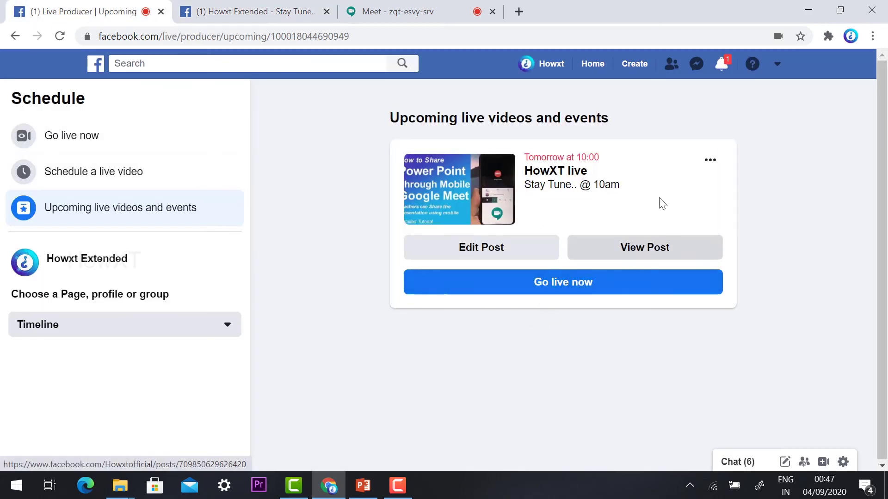
Copy the HowXT live video URL from the card's more-options menu.
left_click(706, 166)
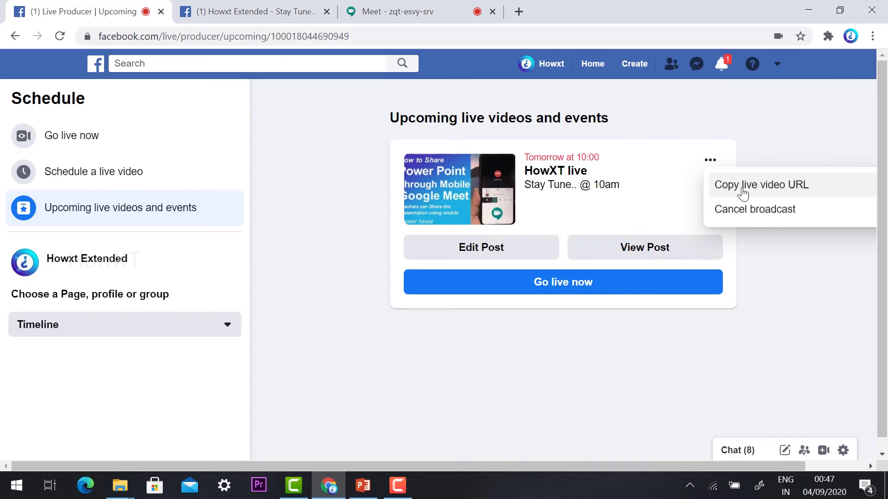
left_click(742, 189)
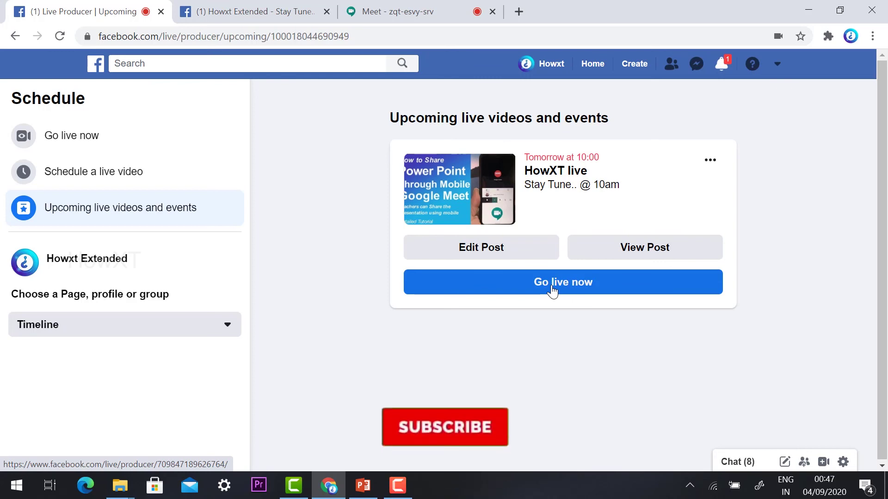
left_click(711, 162)
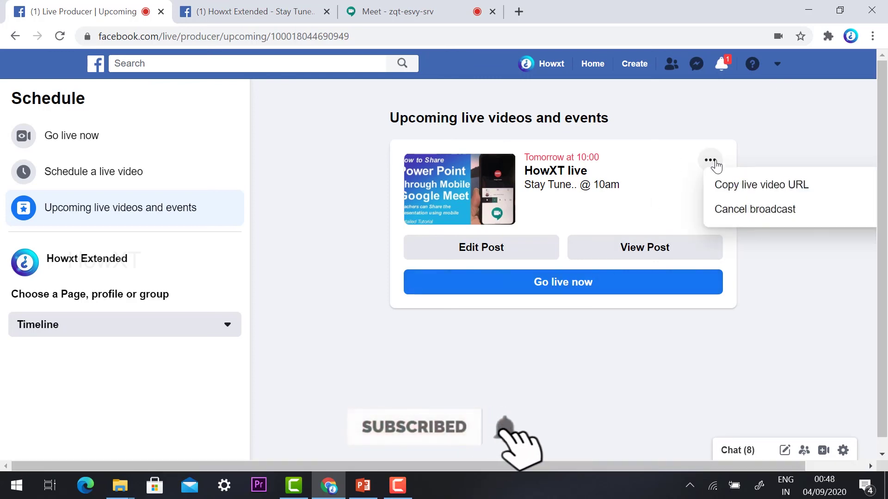
Cancel the HowXT live broadcast, confirming Cancel Live Video, then go to the Howxt page profile.
left_click(736, 216)
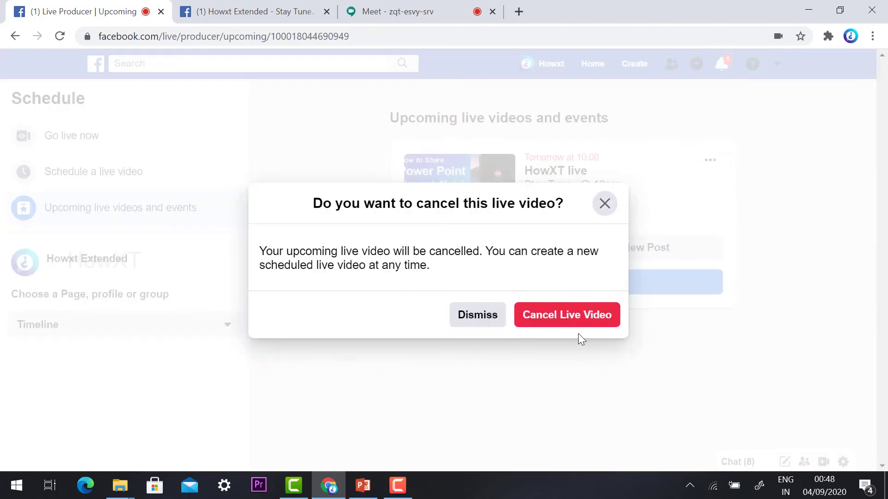
left_click(584, 318)
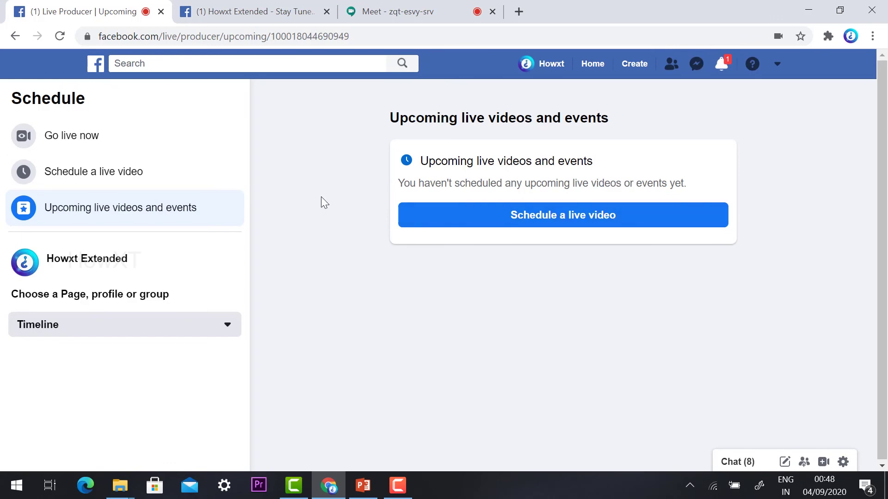
left_click(549, 64)
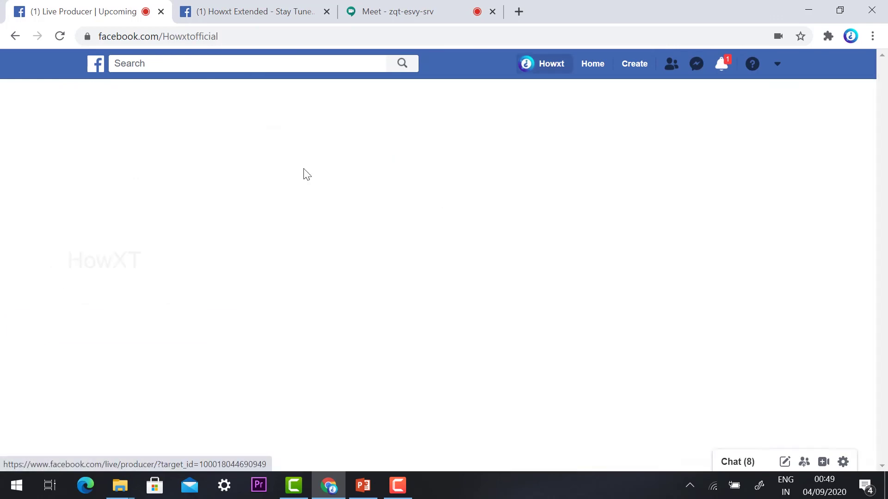